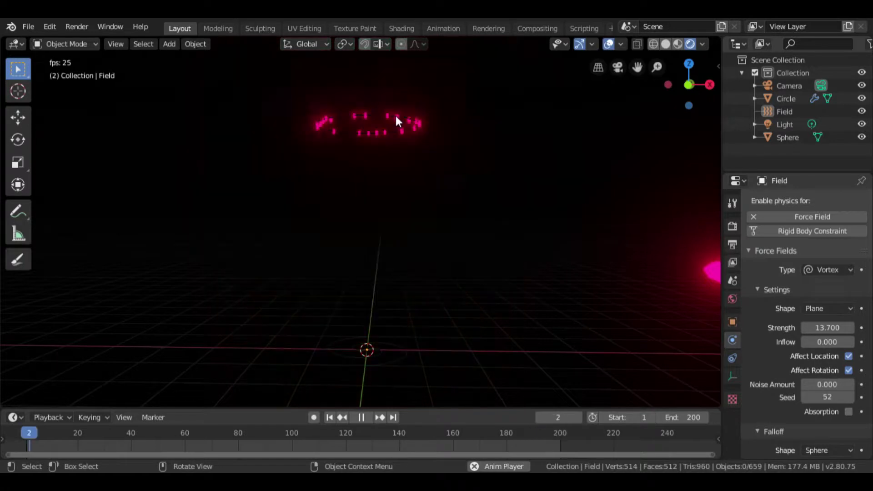
Try a lower strength on the vortex force field in the finished example while the animation plays
{"action": "left_click_drag", "start_coordinate": [827, 335], "coordinate": [754, 334]}
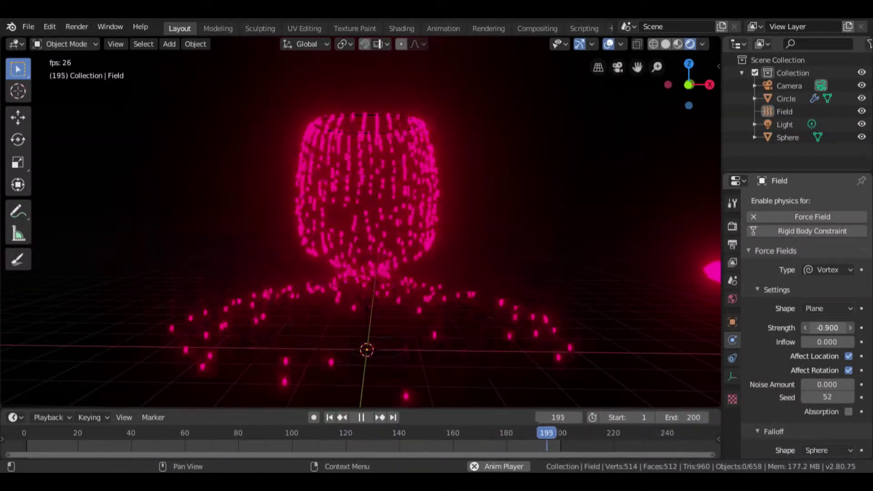
{"action": "key", "text": "Escape"}
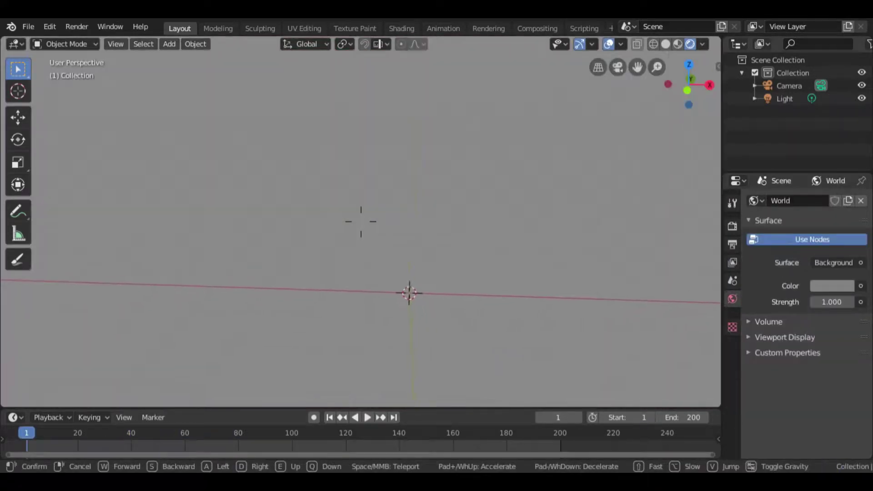
Add a mesh circle at the origin and raise it about 2.68 m along Z
{"action": "left_click", "coordinate": [362, 222]}
{"action": "key", "text": "shift+a"}
{"action": "mouse_move", "coordinate": [379, 221]}
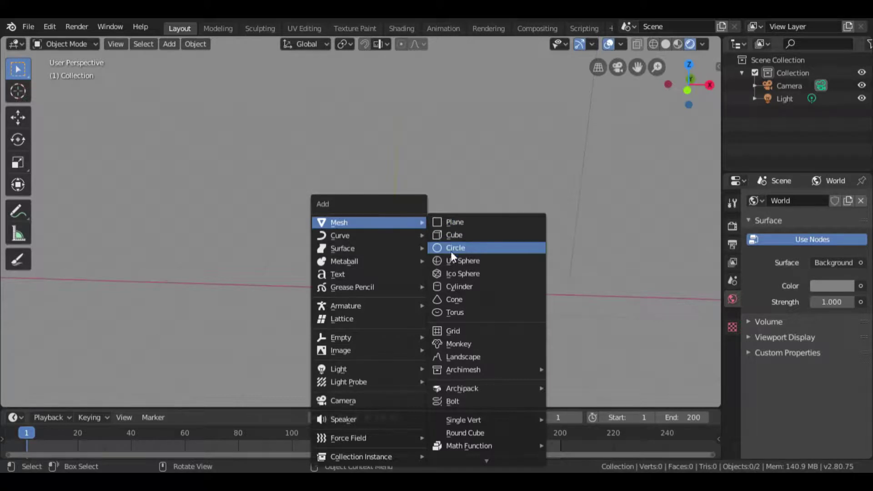
{"action": "left_click", "coordinate": [464, 249]}
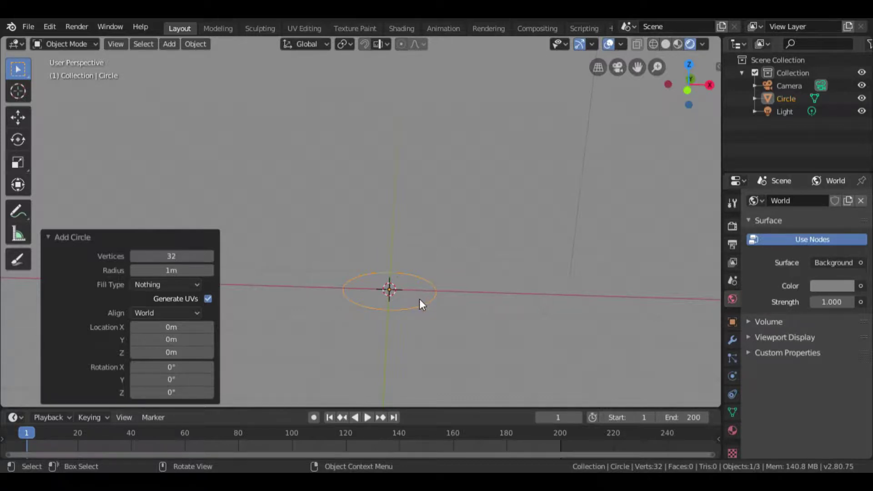
{"action": "key", "text": "g"}
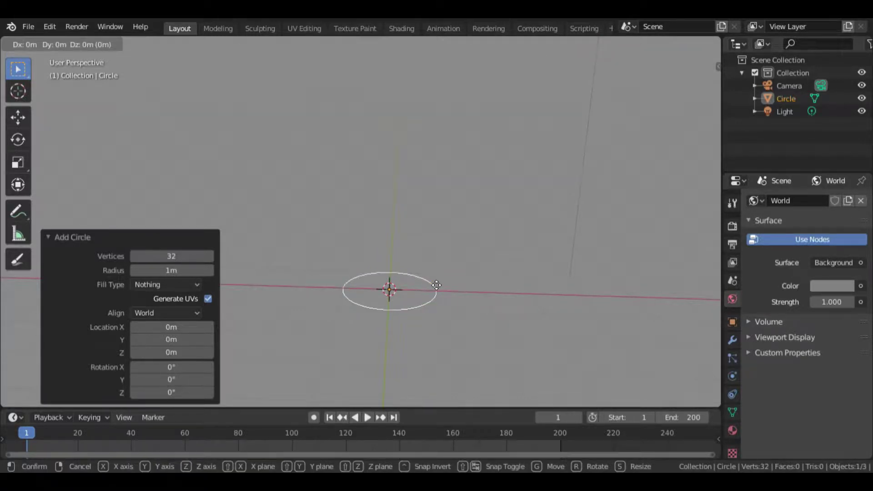
{"action": "key", "text": "z"}
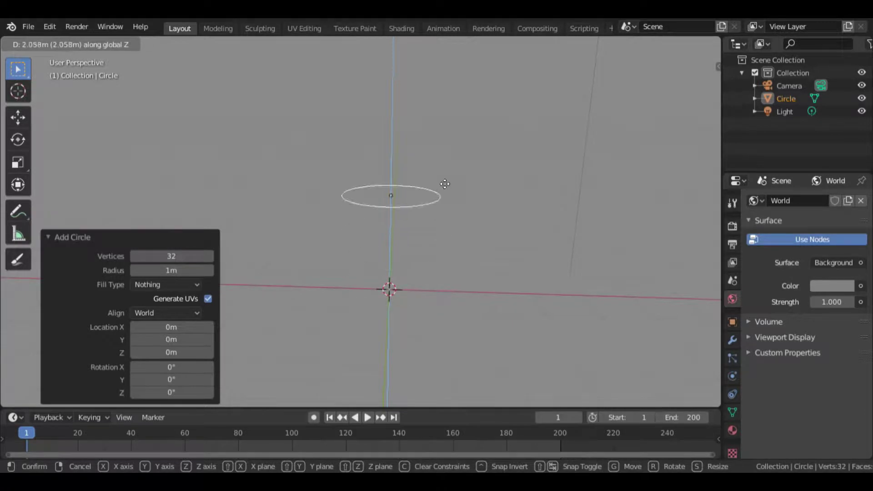
{"action": "left_click", "coordinate": [450, 161]}
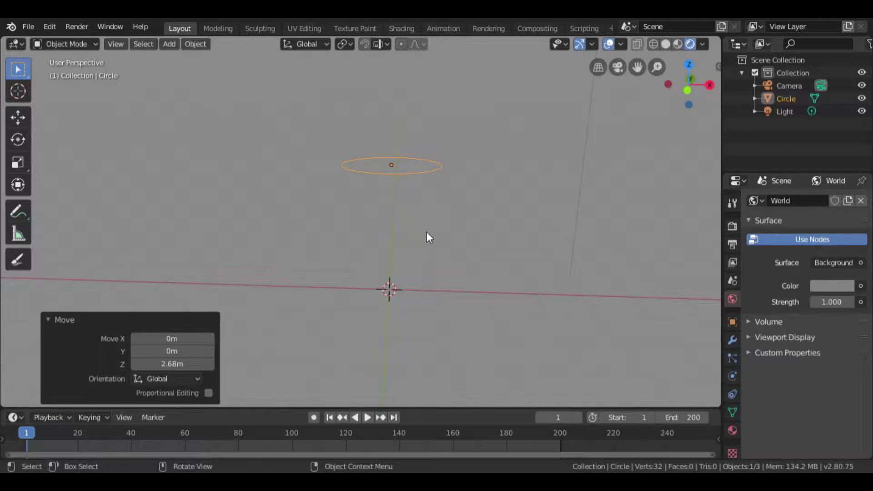
Give the circle an emitter particle system with 5000 particles and a lifetime of 25 frames, and play the animation
{"action": "left_click", "coordinate": [735, 359]}
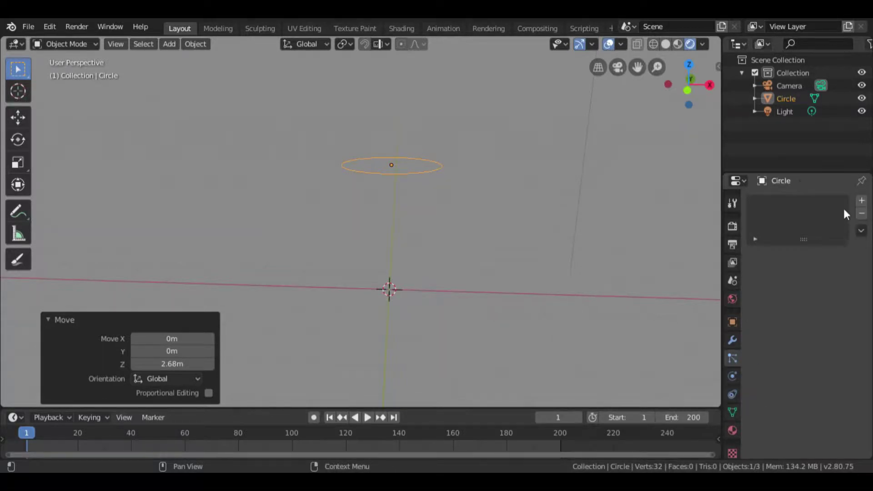
{"action": "left_click", "coordinate": [862, 203]}
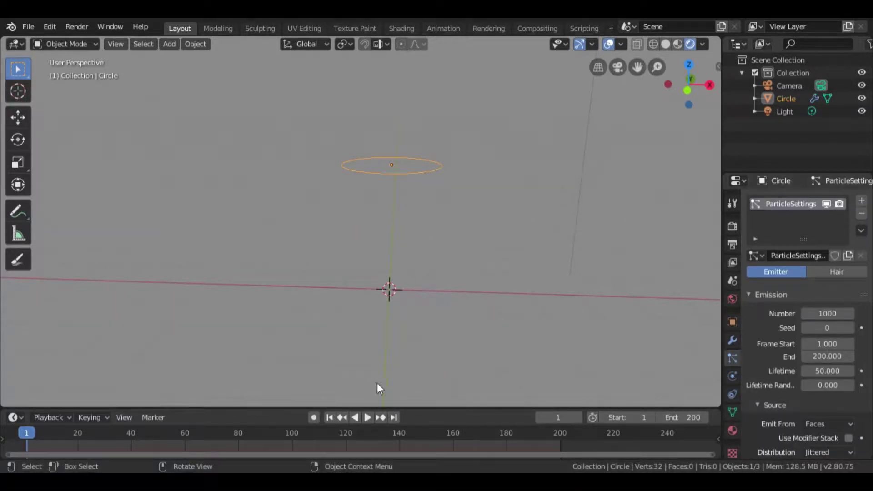
{"action": "left_click", "coordinate": [368, 417]}
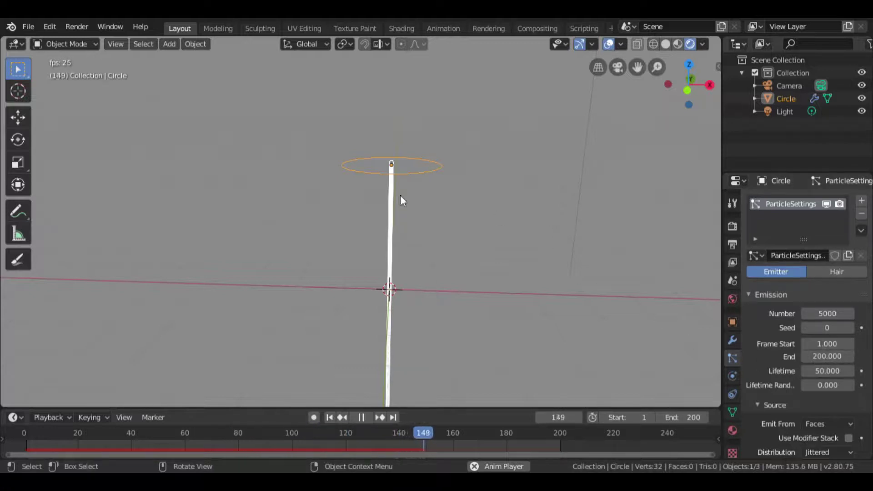
{"action": "key", "text": "shift+grave"}
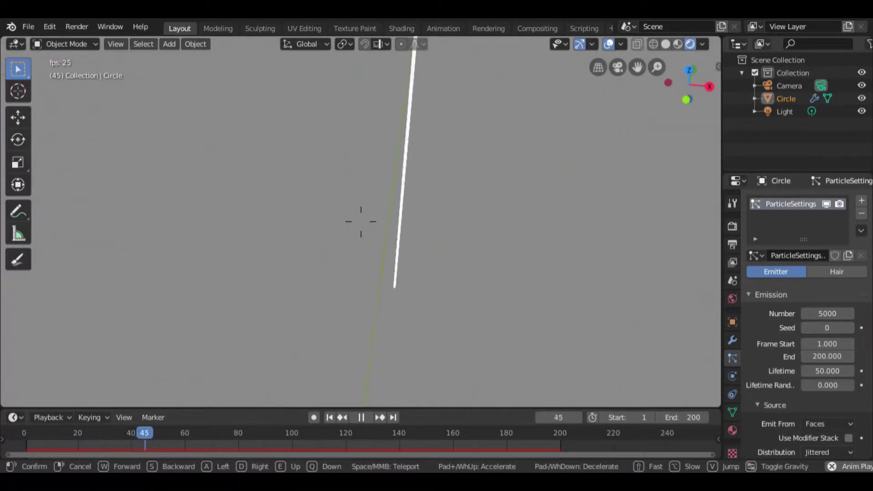
{"action": "left_click", "coordinate": [362, 222]}
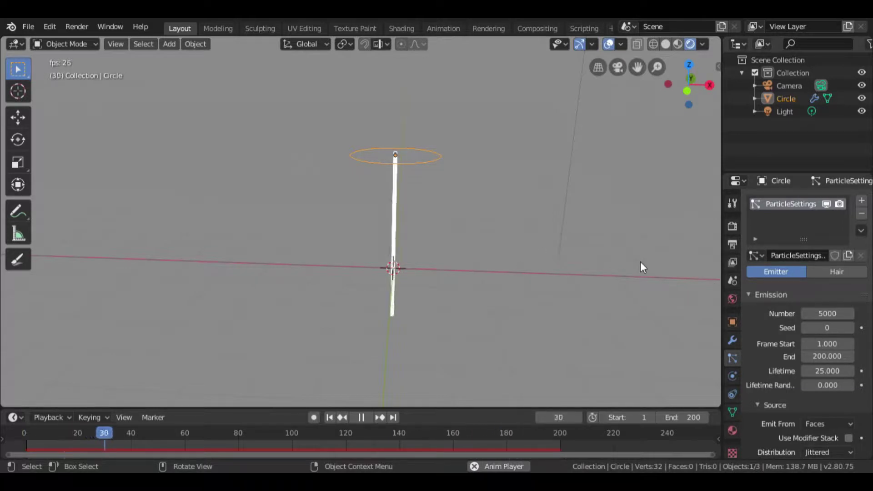
Set the circle's particle source to emit from Verts
{"action": "scroll", "coordinate": [785, 310], "scroll_direction": "down", "scroll_amount": 5}
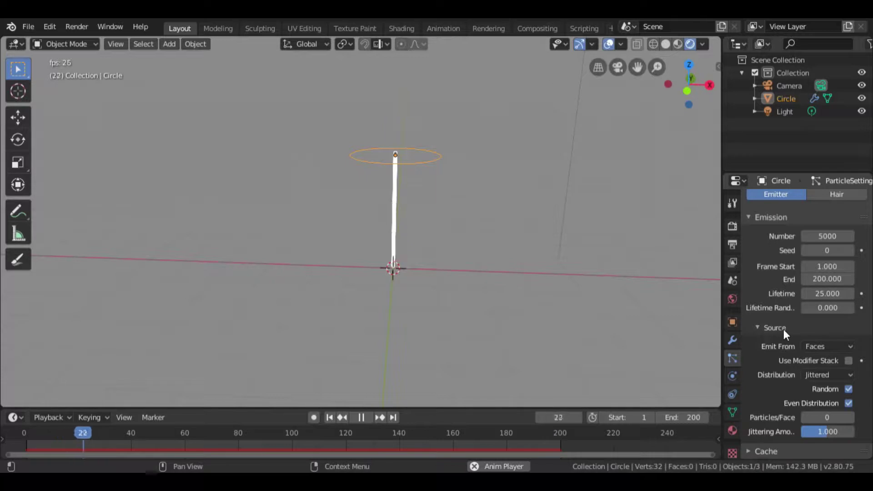
{"action": "left_click", "coordinate": [812, 345]}
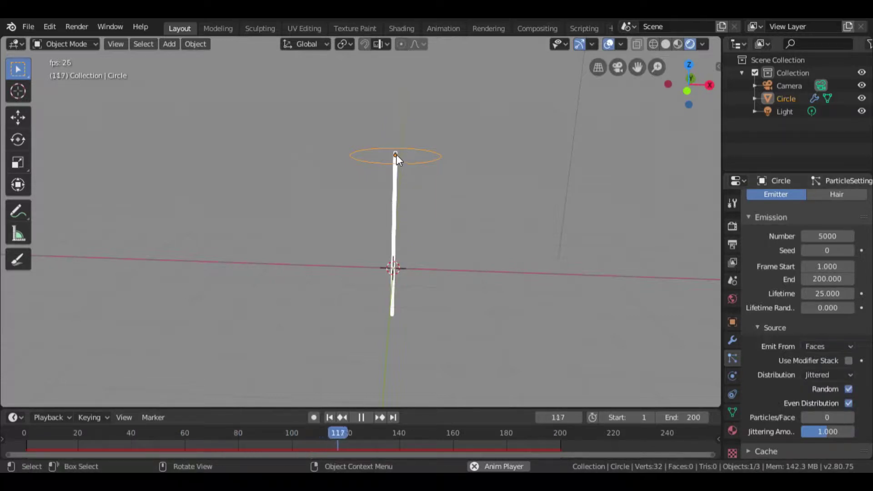
{"action": "left_click", "coordinate": [815, 348]}
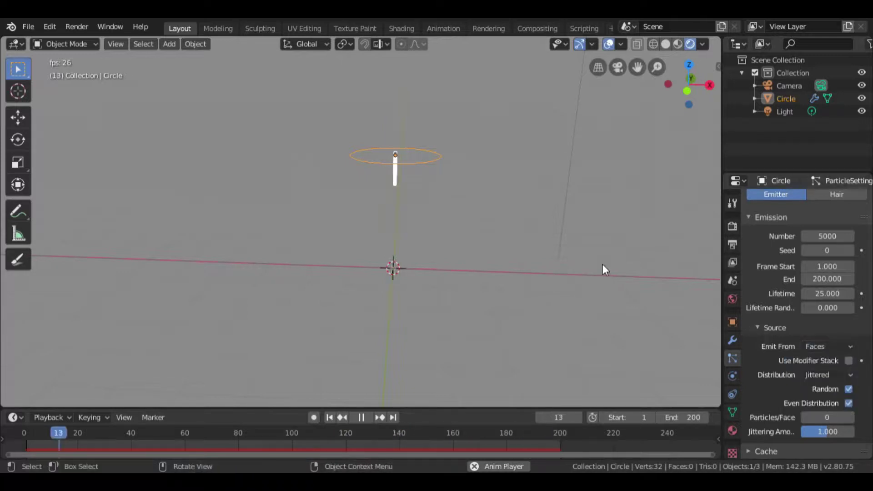
{"action": "key", "text": "Tab"}
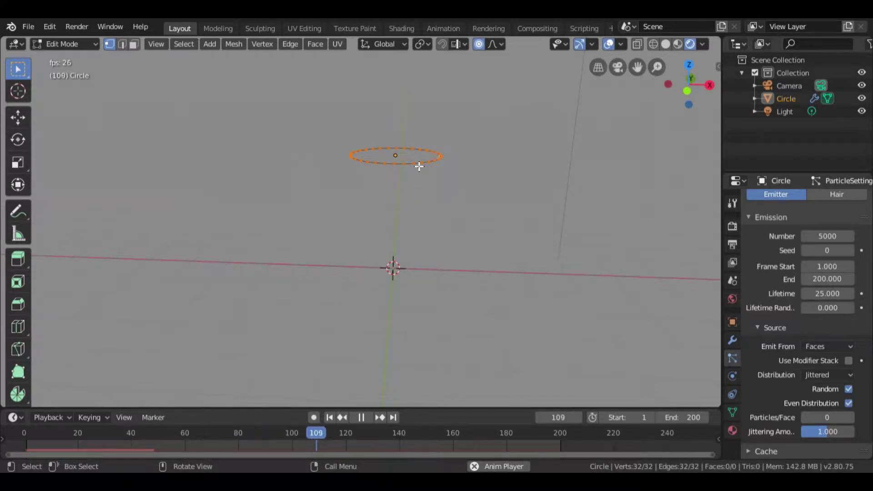
{"action": "key", "text": "Tab"}
{"action": "left_click", "coordinate": [817, 348]}
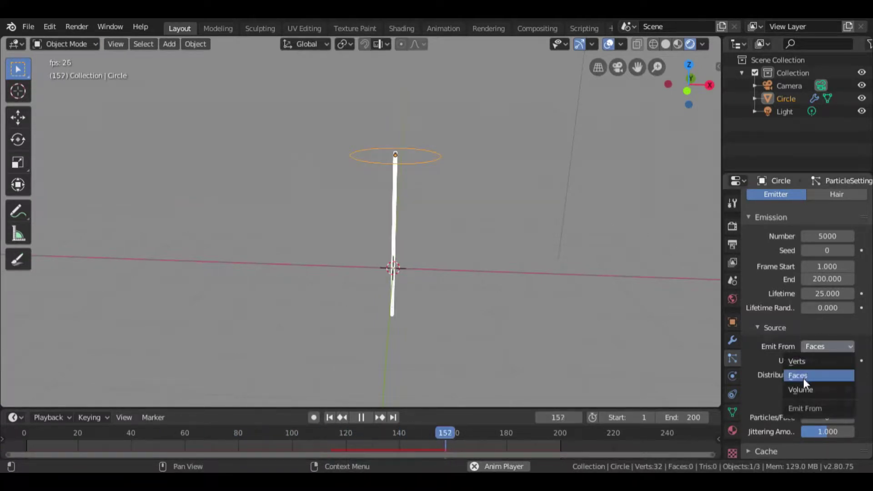
{"action": "left_click", "coordinate": [808, 362]}
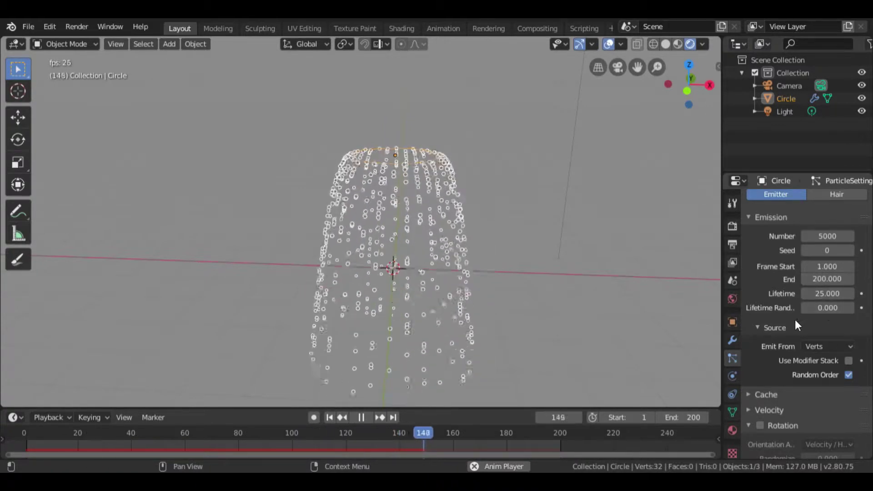
Raise the particle-emitting circle about 1.17 m further along Z
{"action": "scroll", "coordinate": [795, 319], "scroll_direction": "down", "scroll_amount": 4}
{"action": "scroll", "coordinate": [797, 271], "scroll_direction": "down", "scroll_amount": 2}
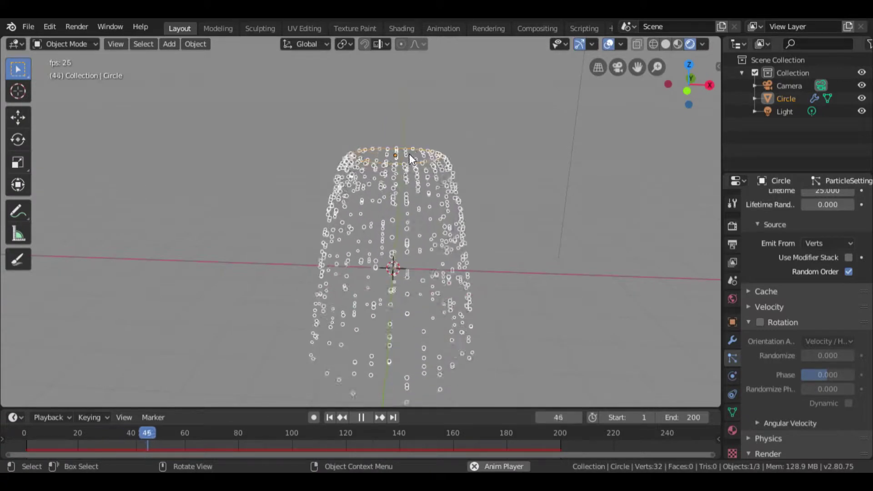
{"action": "key", "text": "g"}
{"action": "key", "text": "z"}
{"action": "left_click", "coordinate": [405, 96]}
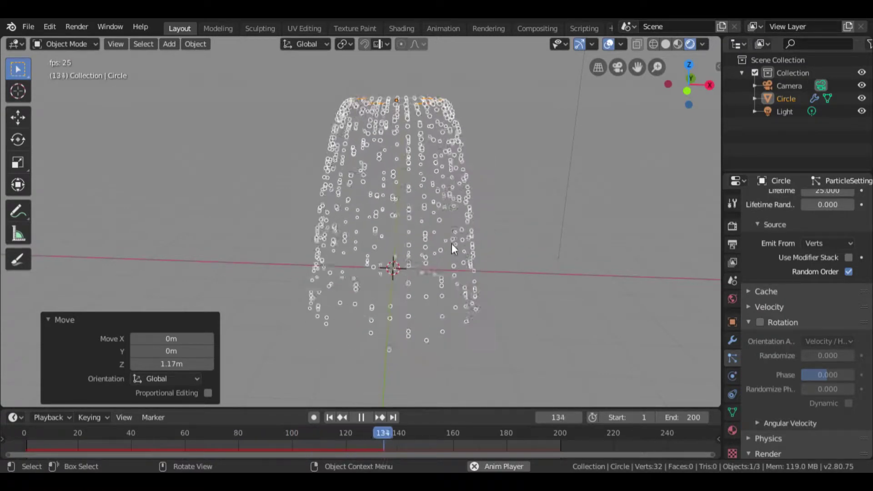
Add a Vortex force field at the origin, set its strength to 13.4, and deselect it
{"action": "key", "text": "shift+a"}
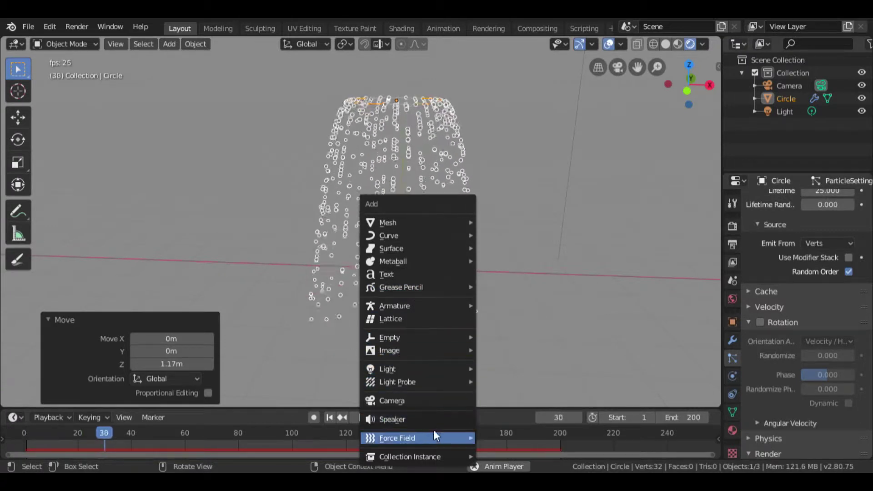
{"action": "mouse_move", "coordinate": [422, 434]}
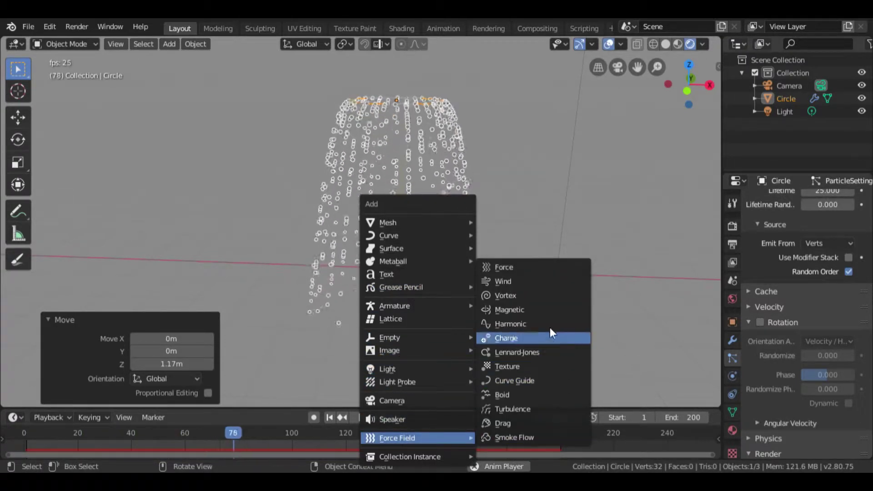
{"action": "left_click", "coordinate": [515, 296]}
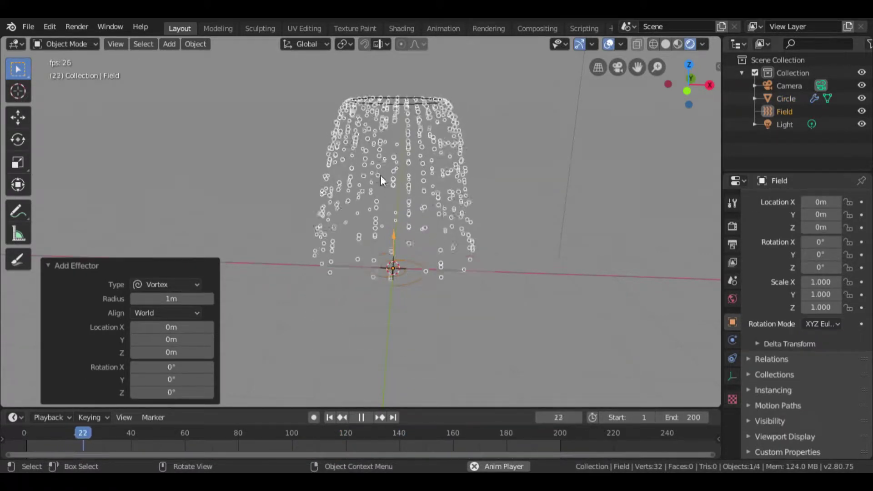
{"action": "left_click", "coordinate": [733, 339]}
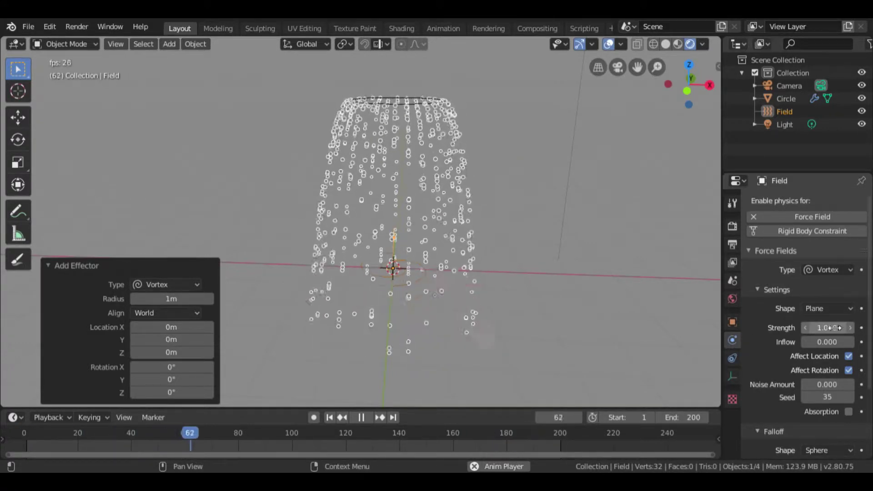
{"action": "left_click_drag", "start_coordinate": [827, 328], "coordinate": [851, 328]}
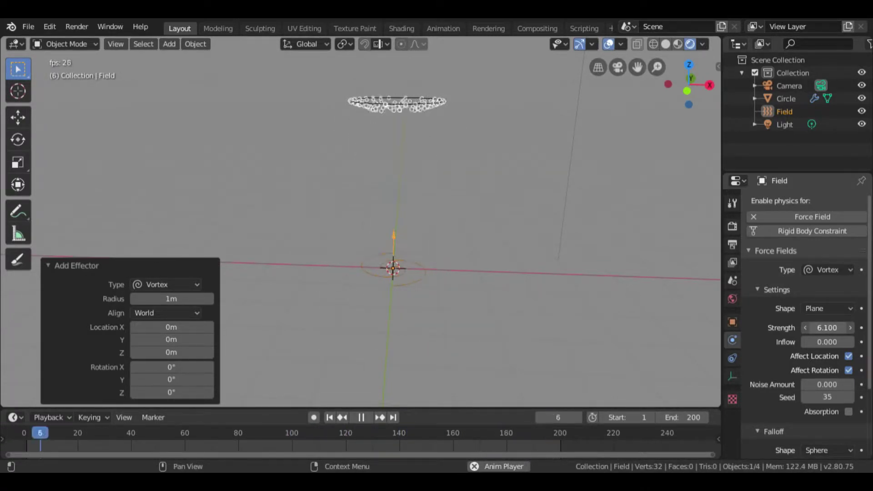
{"action": "mouse_move", "coordinate": [828, 328]}
{"action": "left_mouse_down"}
{"action": "mouse_move", "coordinate": [844, 328]}
{"action": "mouse_move", "coordinate": [808, 328]}
{"action": "mouse_move", "coordinate": [851, 328]}
{"action": "mouse_move", "coordinate": [814, 328]}
{"action": "left_mouse_up"}
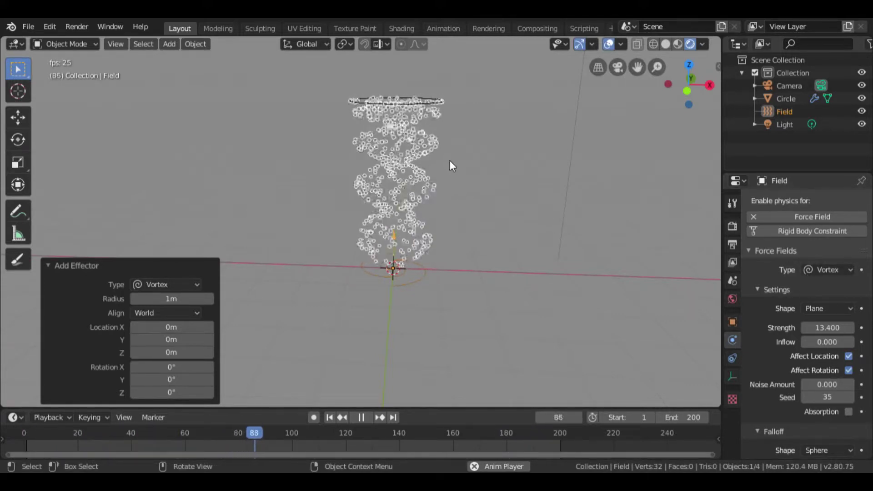
{"action": "left_click", "coordinate": [498, 187]}
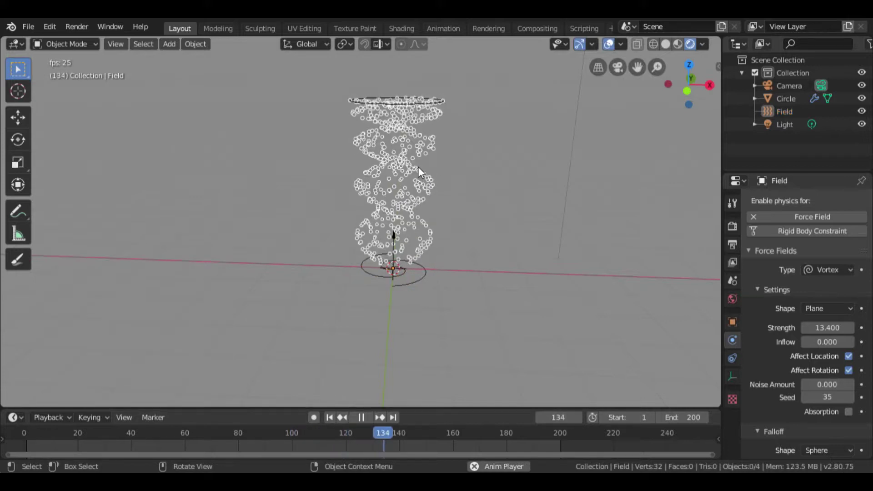
Add a UV sphere and move it about 5.58 m along X, away from the particle column
{"action": "key", "text": "shift+a"}
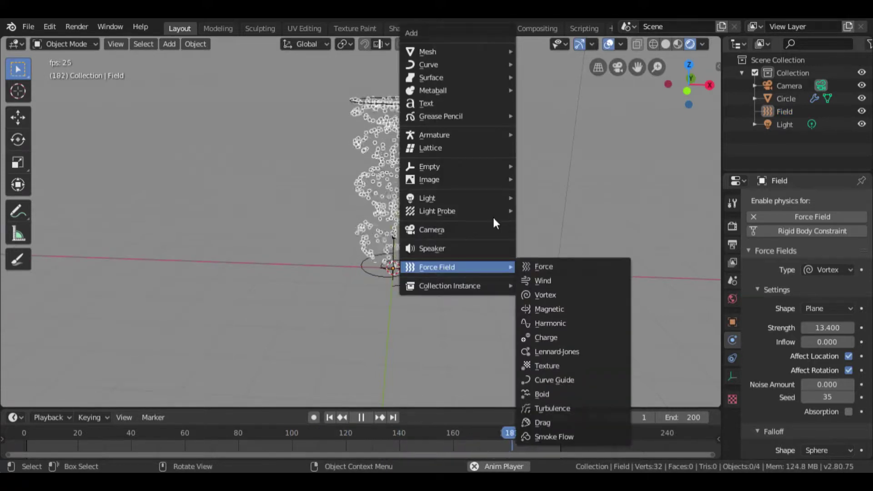
{"action": "mouse_move", "coordinate": [446, 51]}
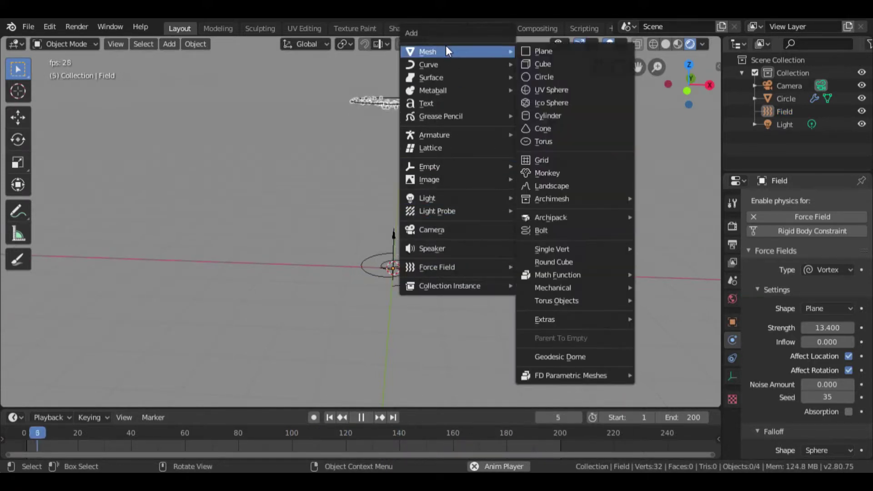
{"action": "left_click", "coordinate": [538, 95]}
{"action": "key", "text": "g"}
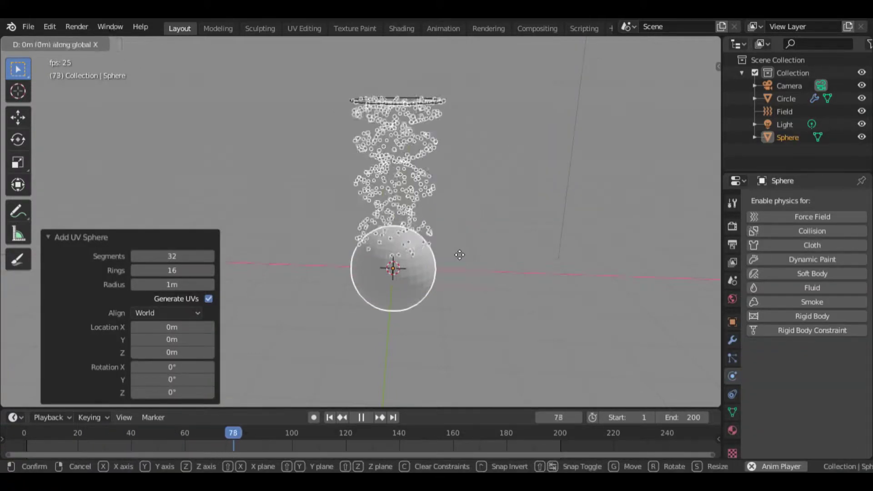
{"action": "key", "text": "x"}
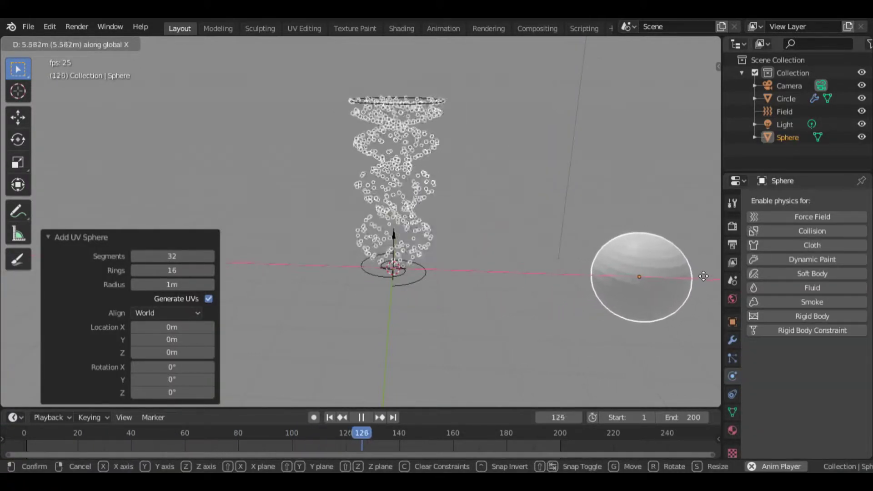
{"action": "left_click", "coordinate": [703, 276]}
Scale the sphere down to about 0.323 and raise it about 2.06 m along Z
{"action": "key", "text": "s"}
{"action": "left_click", "coordinate": [657, 286]}
{"action": "key", "text": "g"}
{"action": "key", "text": "z"}
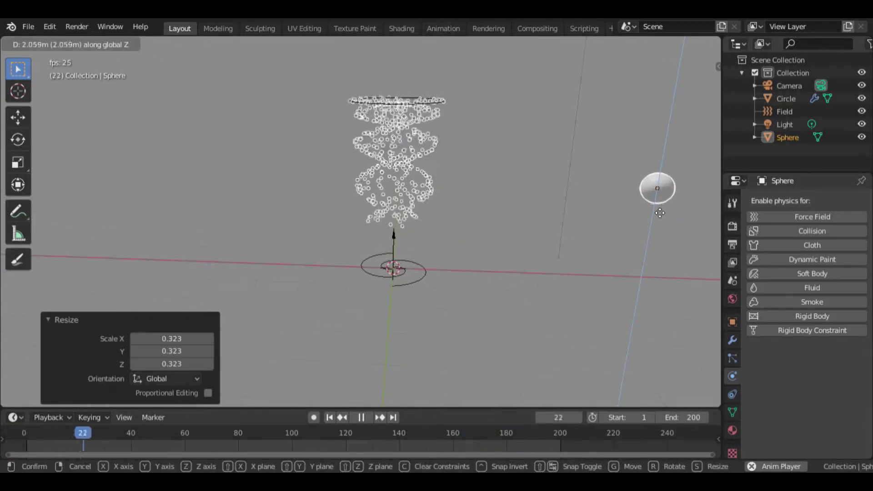
{"action": "left_click", "coordinate": [660, 211]}
Apply smooth shading to the sphere
{"action": "right_click", "coordinate": [663, 182]}
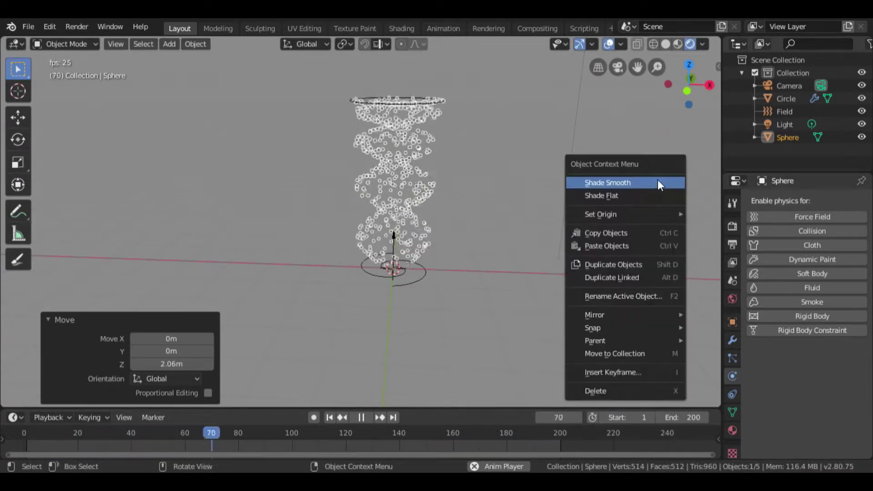
{"action": "left_click", "coordinate": [655, 182]}
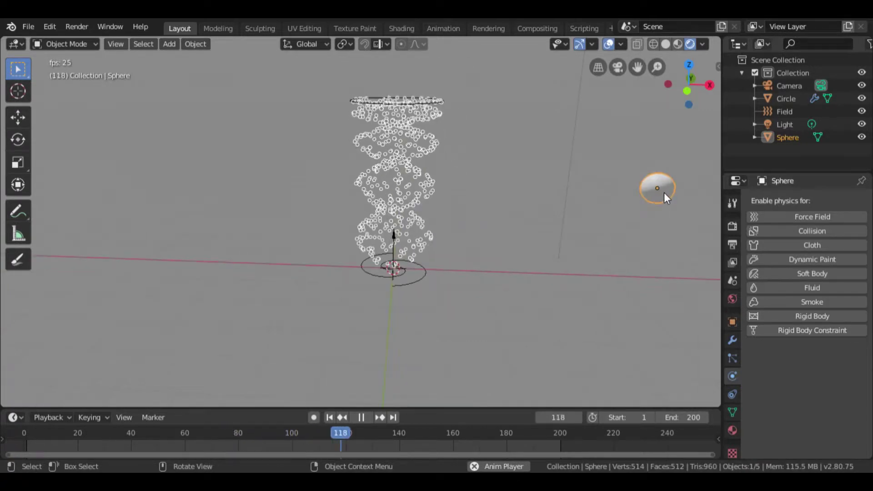
{"action": "key", "text": "shift+grave"}
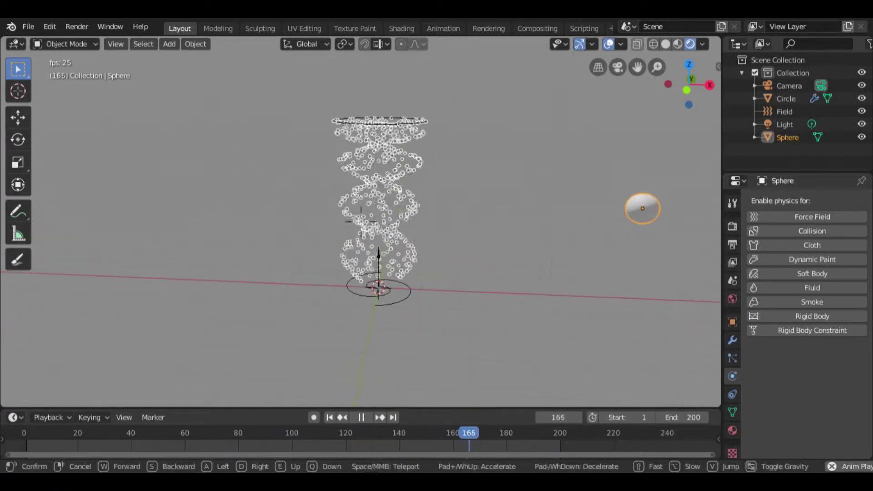
Fly around the scene with Walk Navigation and inspect the sphere up close
{"action": "left_click", "coordinate": [390, 231]}
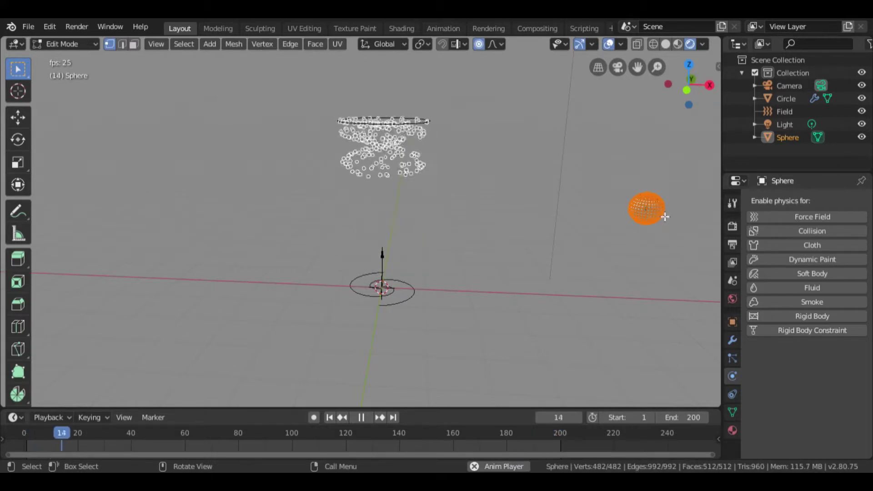
{"action": "key", "text": "shift+grave"}
{"action": "key", "text": "w"}
{"action": "key", "text": "s"}
{"action": "left_click", "coordinate": [361, 222]}
{"action": "key", "text": "Tab"}
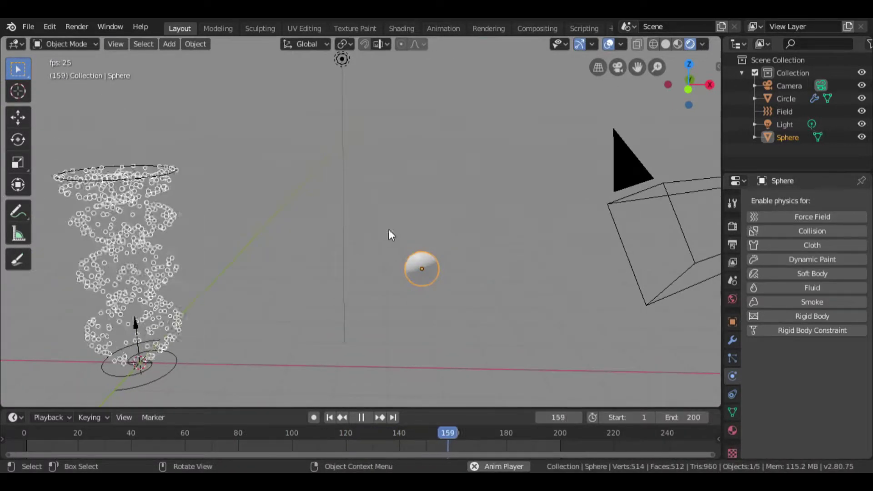
{"action": "key", "text": "shift+grave"}
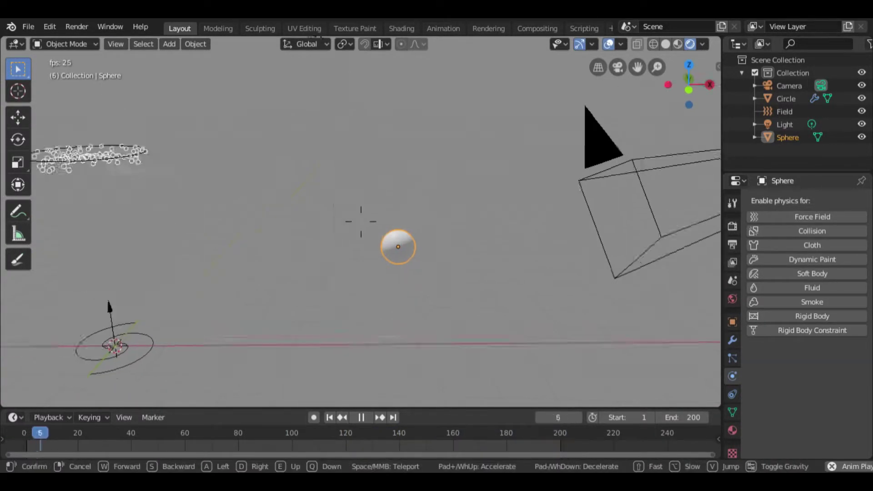
{"action": "key", "text": "w"}
{"action": "key", "text": "d"}
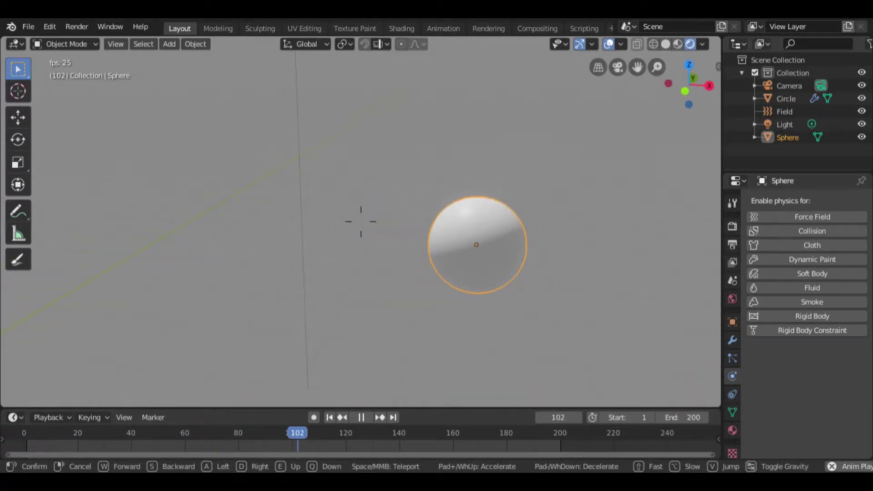
{"action": "key", "text": "w"}
{"action": "key", "text": "d"}
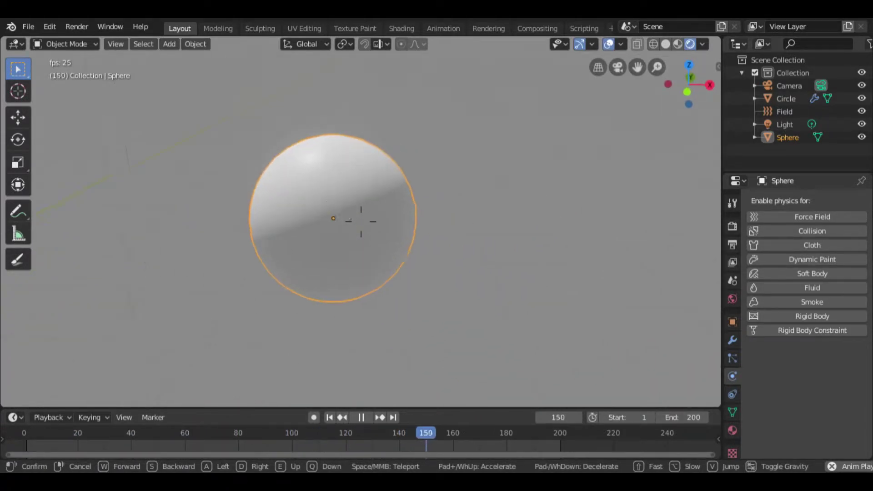
{"action": "key", "text": "s"}
{"action": "key", "text": "e"}
{"action": "key", "text": "q"}
{"action": "key", "text": "e"}
{"action": "key", "text": "w"}
{"action": "left_click", "coordinate": [367, 219]}
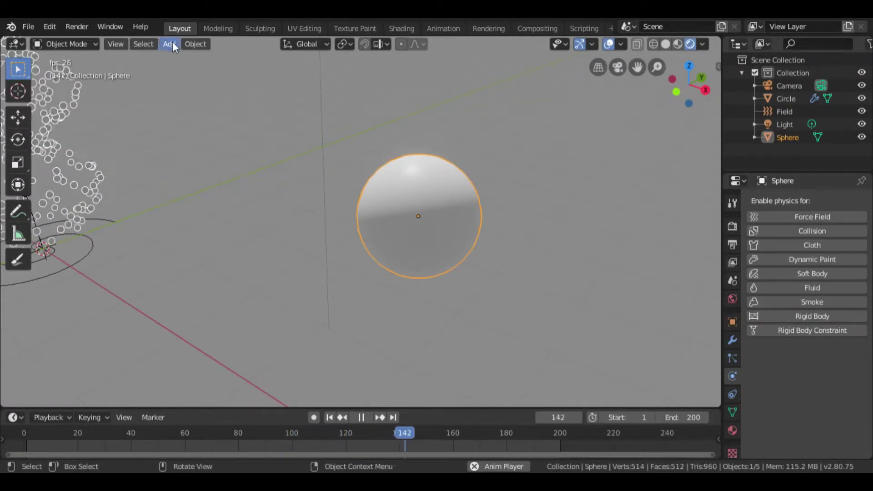
Deselect everything and assign Shift F as the shortcut for Walk Navigation
{"action": "key", "text": "alt+a"}
{"action": "left_click", "coordinate": [117, 43]}
{"action": "mouse_move", "coordinate": [158, 201]}
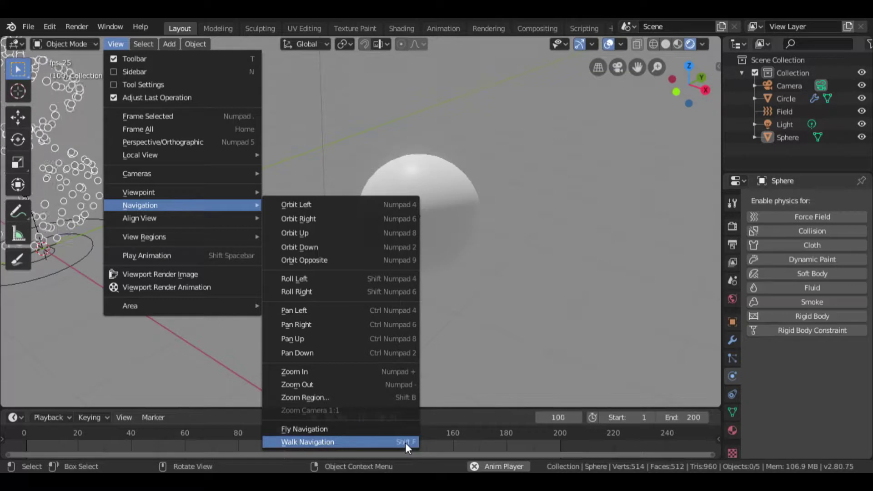
{"action": "right_click", "coordinate": [309, 440]}
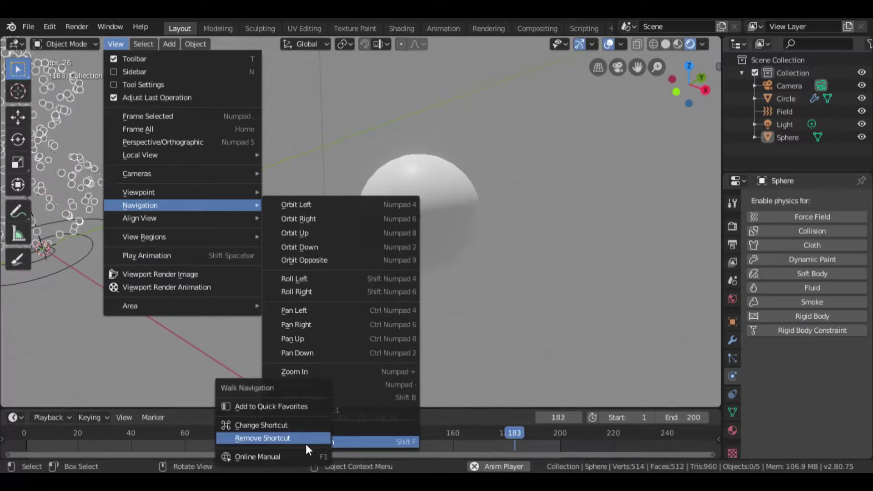
{"action": "left_click", "coordinate": [290, 423]}
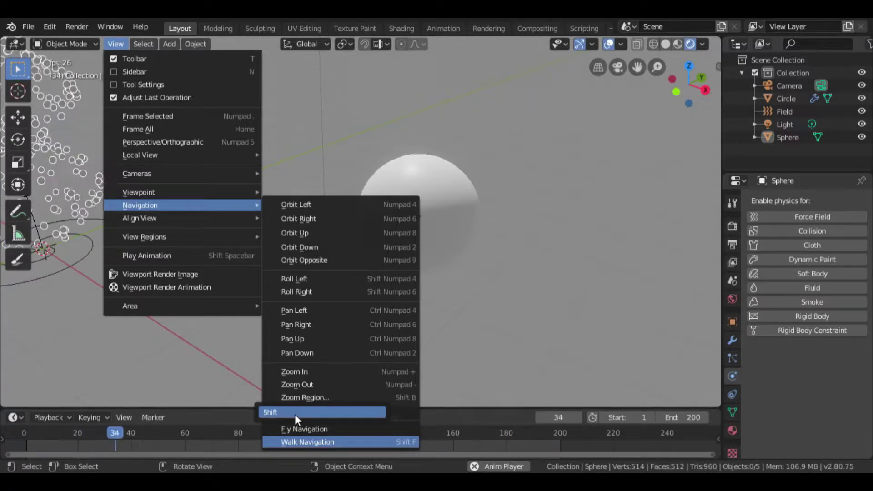
{"action": "key", "text": "shift+f"}
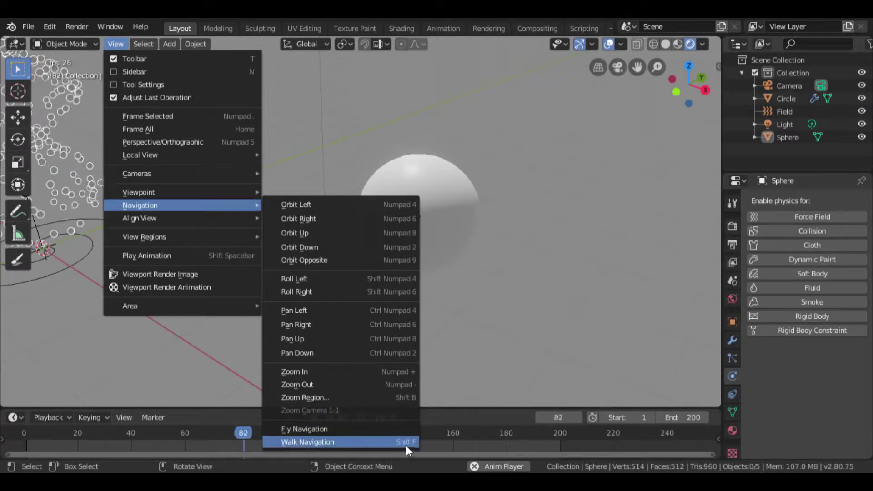
Select the sphere, enter Edit Mode and select the vertices at its top and bottom poles
{"action": "key", "text": "shift+f"}
{"action": "key", "text": "s"}
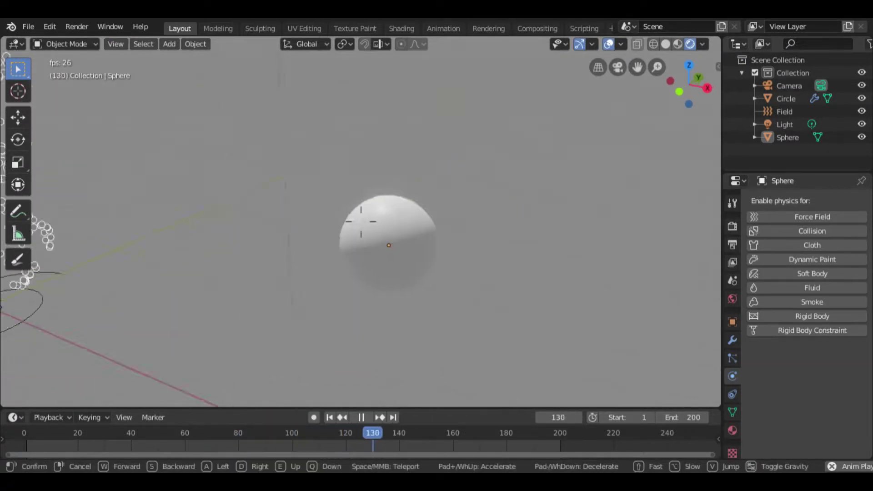
{"action": "right_click", "coordinate": [413, 177]}
{"action": "key", "text": "shift+f"}
{"action": "key", "text": "w"}
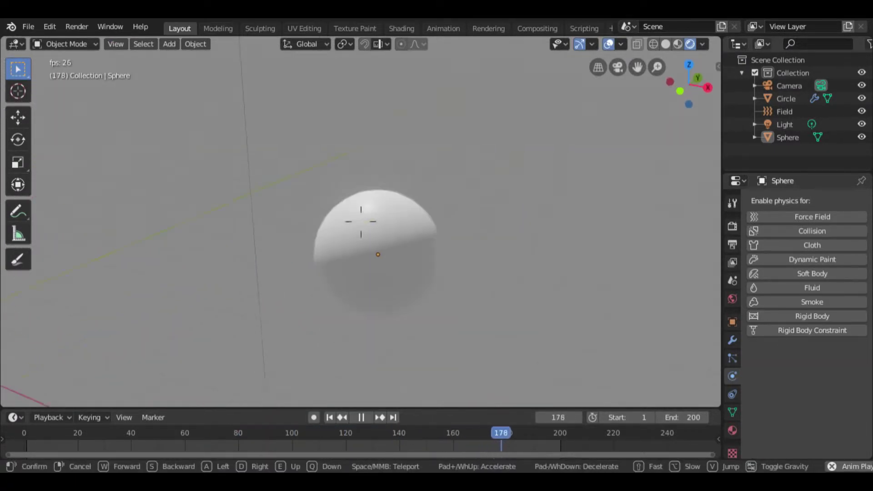
{"action": "left_click", "coordinate": [384, 229]}
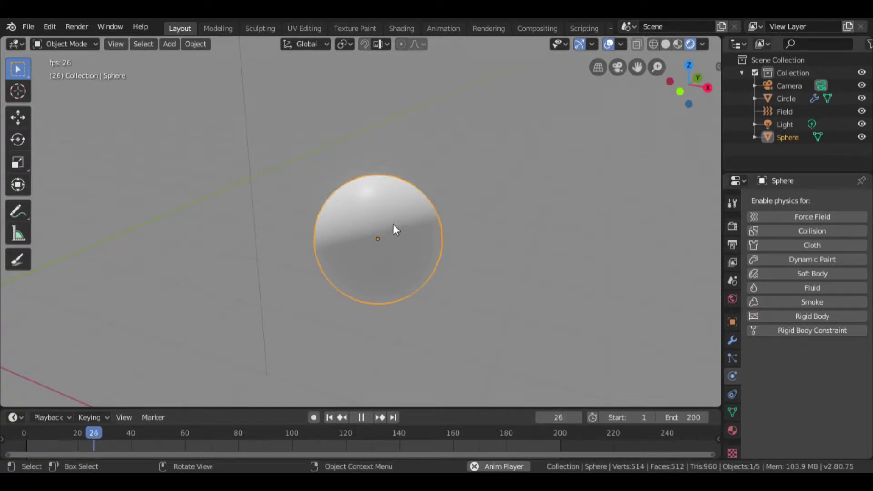
{"action": "key", "text": "Tab"}
{"action": "left_click", "coordinate": [380, 178]}
{"action": "key", "text": "shift+f"}
{"action": "key", "text": "w"}
{"action": "key", "text": "q"}
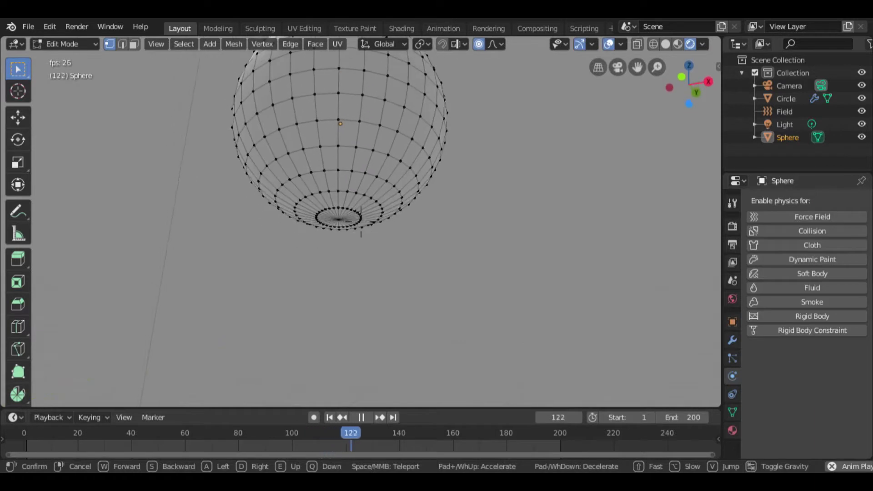
{"action": "left_click", "coordinate": [362, 221]}
Add the two vertices on opposite X sides of the sphere's equator to the pole selection
{"action": "key", "text": "shift+grave"}
{"action": "key", "text": "s"}
{"action": "key", "text": "d"}
{"action": "key", "text": "e"}
{"action": "left_click", "coordinate": [368, 190]}
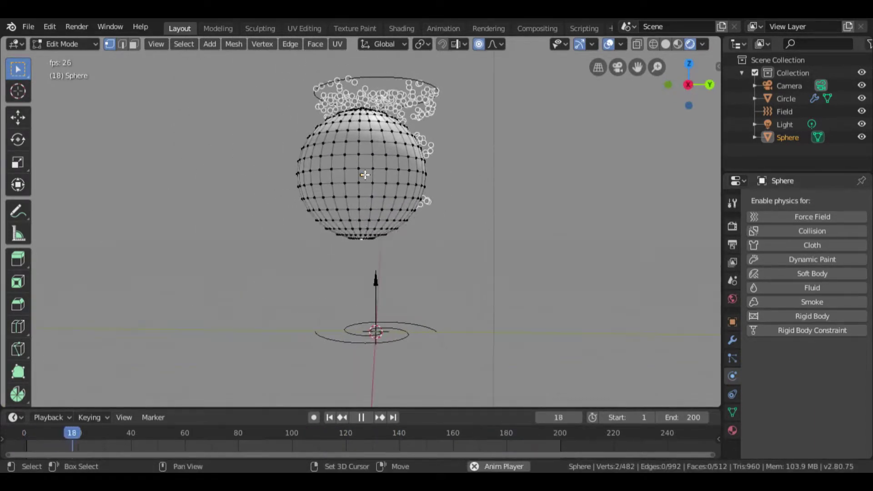
{"action": "key", "text": "shift+grave"}
{"action": "key", "text": "w"}
{"action": "key", "text": "a"}
{"action": "left_click", "coordinate": [373, 196]}
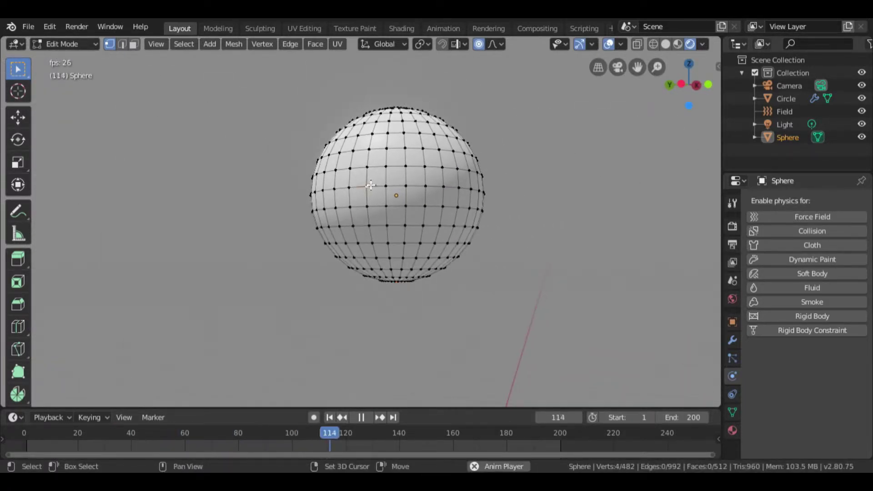
{"action": "key", "text": "shift+grave"}
{"action": "key", "text": "d"}
{"action": "key", "text": "s"}
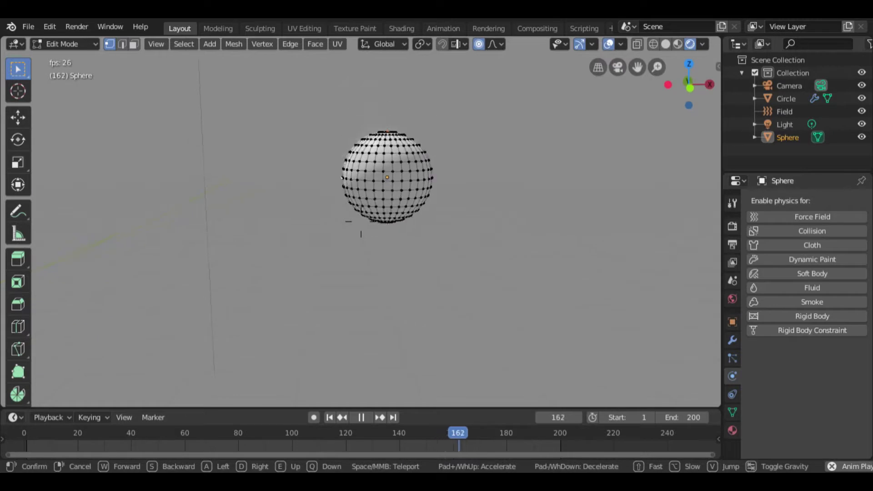
{"action": "key", "text": "s"}
{"action": "left_click", "coordinate": [361, 222]}
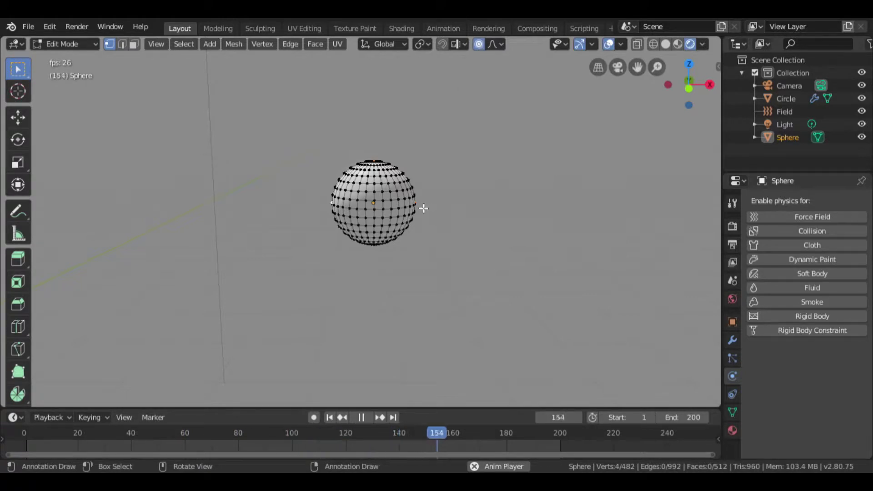
Scale the four selected vertices outward into spikes with smooth proportional editing at size 0.20, and return to Object Mode
{"action": "key", "text": "s"}
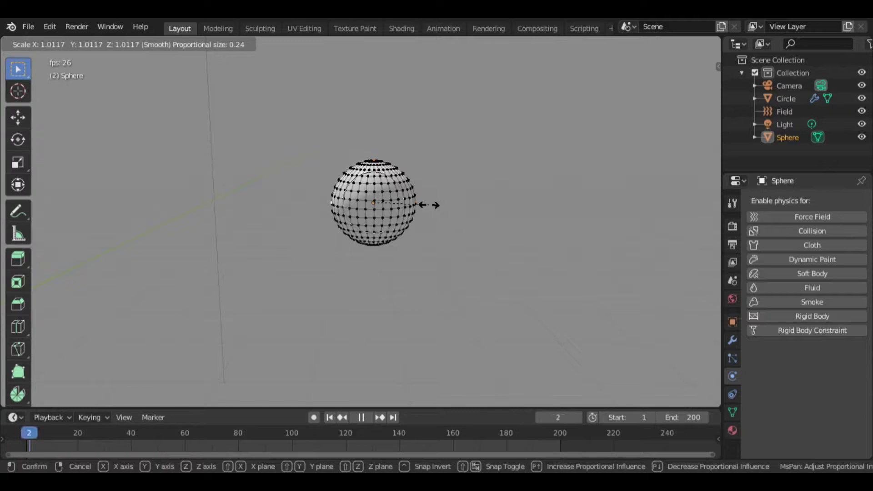
{"action": "scroll", "coordinate": [452, 224], "scroll_direction": "down", "scroll_amount": 8}
{"action": "scroll", "coordinate": [475, 239], "scroll_direction": "up", "scroll_amount": 5}
{"action": "scroll", "coordinate": [471, 232], "scroll_direction": "up", "scroll_amount": 4}
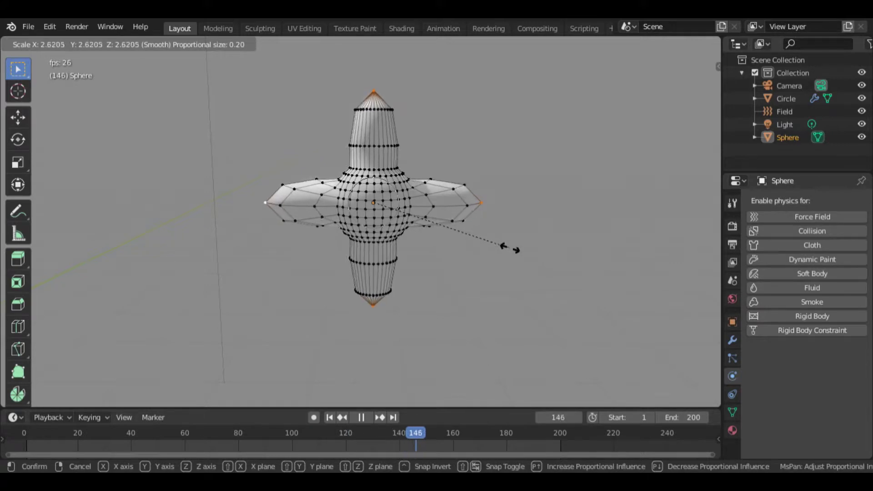
{"action": "left_click", "coordinate": [530, 256]}
{"action": "key", "text": "Tab"}
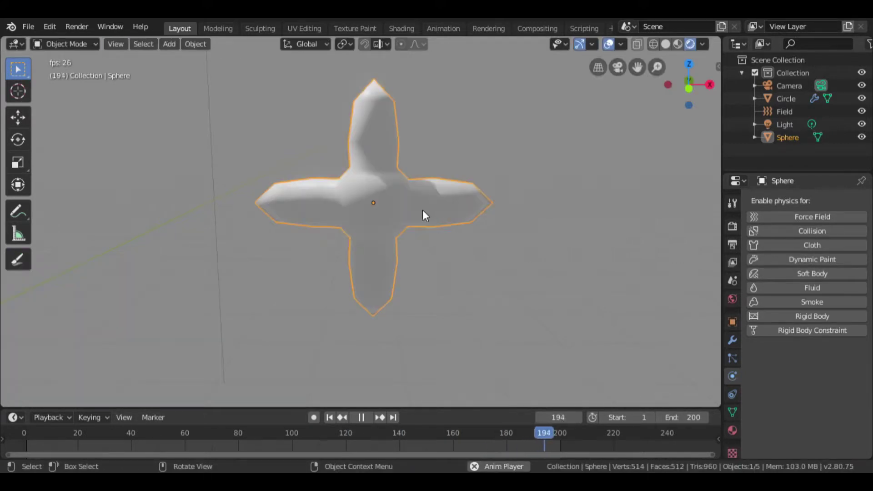
Add a new material to the spiked sphere and change its surface shader to Emission
{"action": "key", "text": "shift+grave"}
{"action": "key", "text": "s"}
{"action": "key", "text": "w"}
{"action": "left_click", "coordinate": [472, 231]}
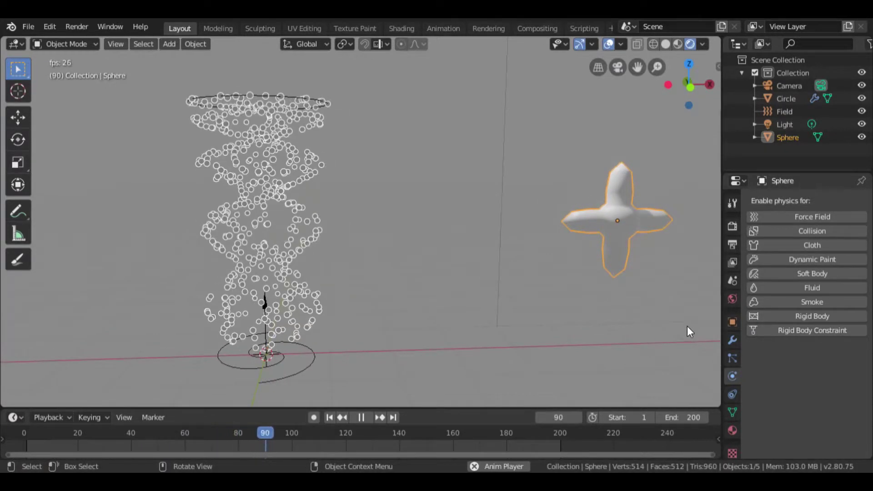
{"action": "left_click", "coordinate": [731, 431]}
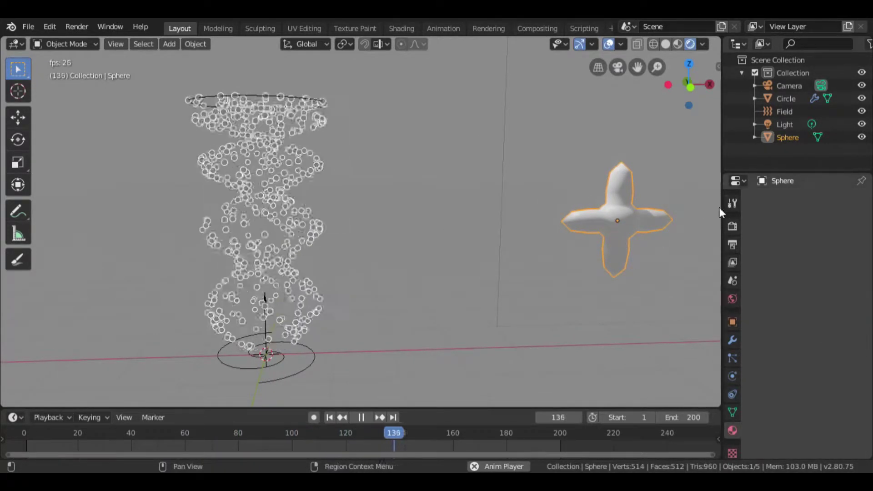
{"action": "left_click", "coordinate": [783, 256]}
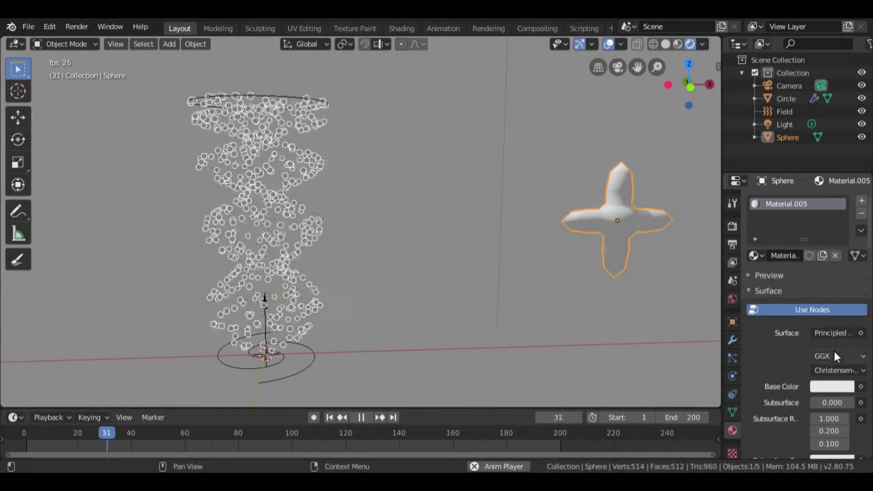
{"action": "left_click", "coordinate": [833, 334]}
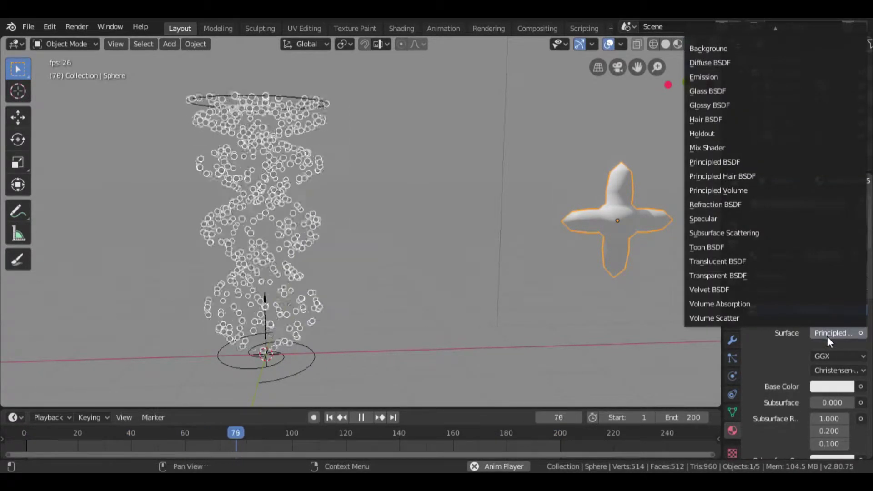
{"action": "left_click", "coordinate": [696, 77]}
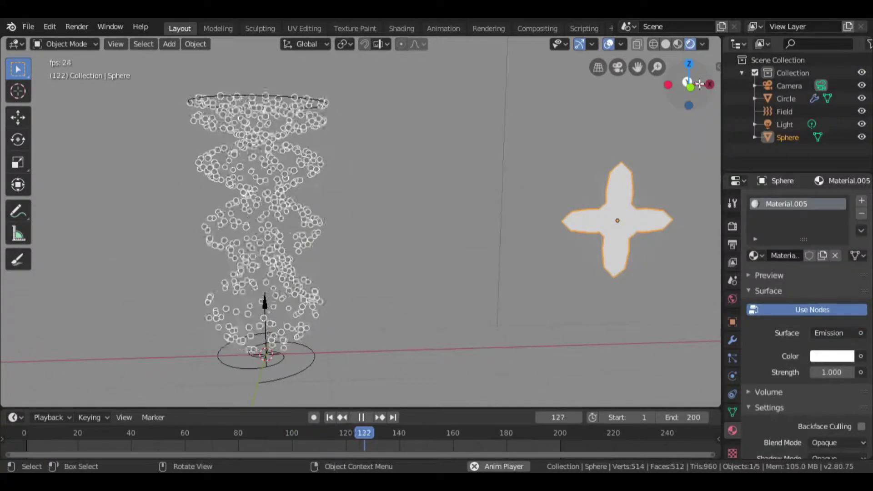
Set the emission color to red and its strength to 10.2
{"action": "left_click", "coordinate": [830, 359]}
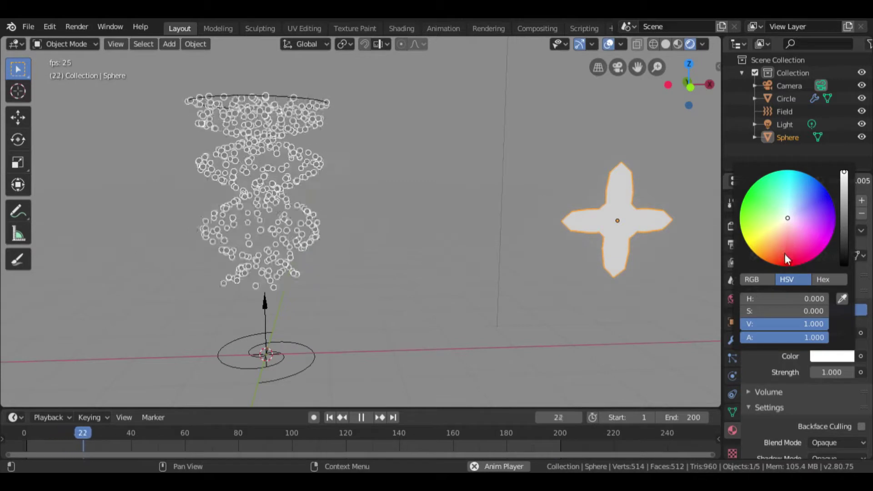
{"action": "left_click_drag", "start_coordinate": [786, 254], "coordinate": [791, 265]}
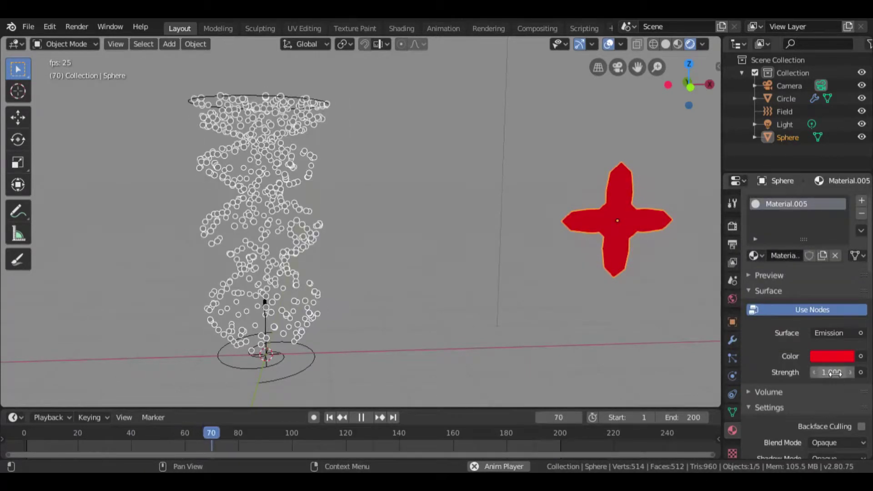
{"action": "left_click_drag", "start_coordinate": [836, 374], "coordinate": [859, 374]}
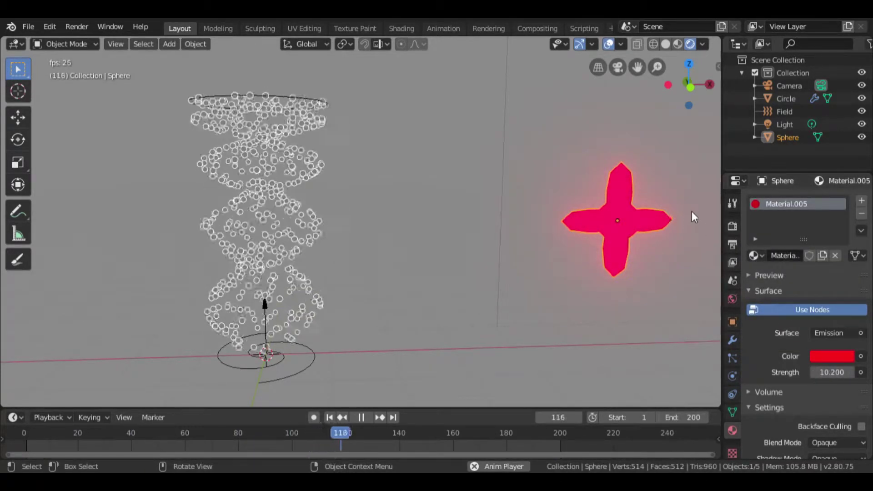
Switch Bloom off and back on in the Eevee render settings to compare the glow
{"action": "left_click", "coordinate": [733, 203]}
{"action": "left_click", "coordinate": [733, 224]}
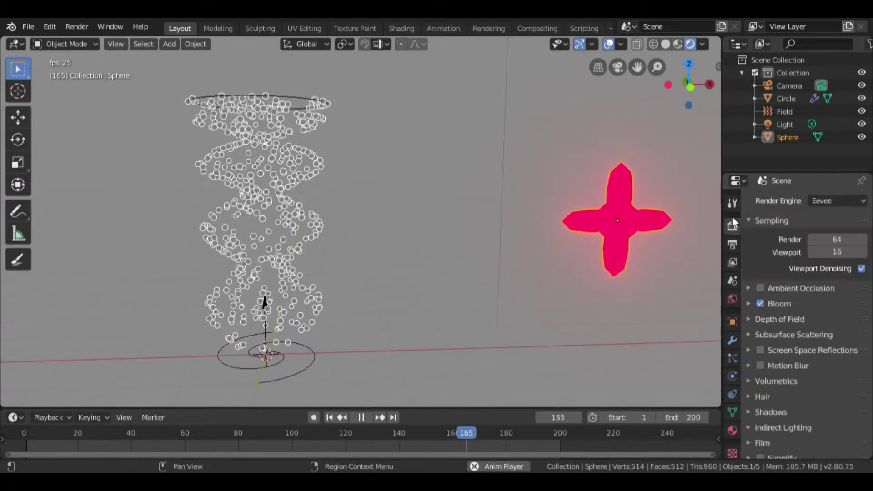
{"action": "left_click", "coordinate": [760, 303]}
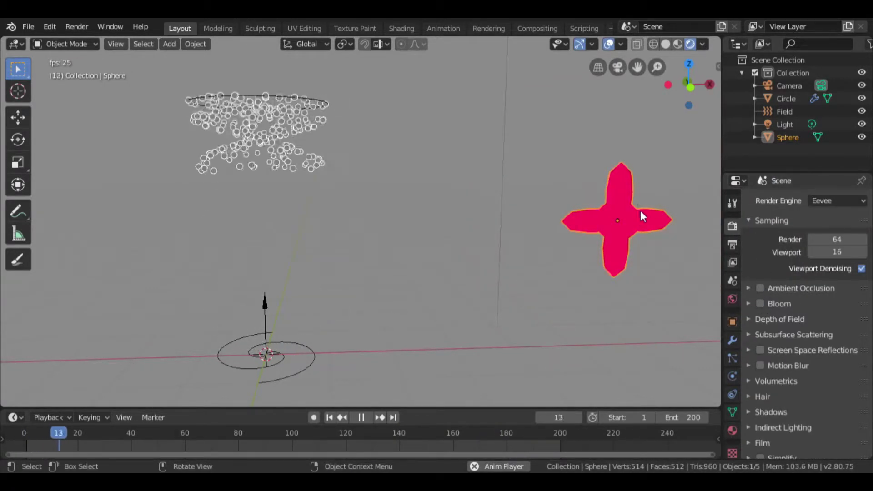
{"action": "left_click", "coordinate": [761, 303]}
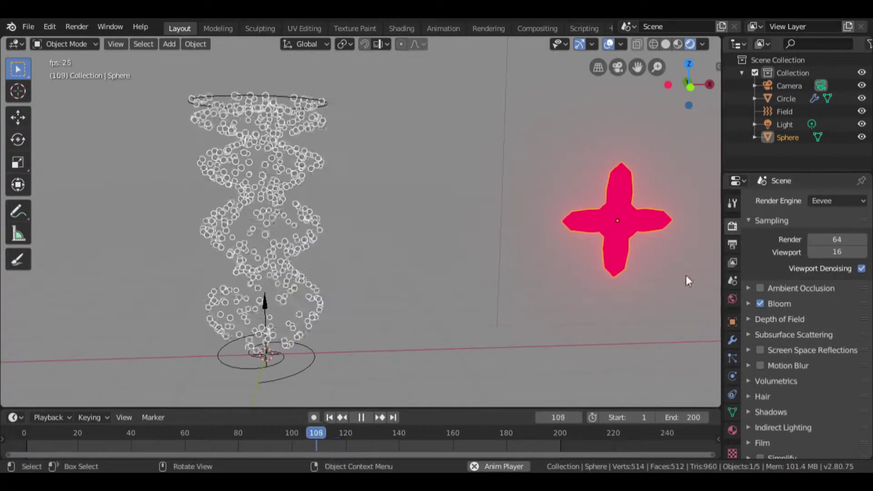
Set the material's emission strength to 14.7 and scale the spiked shape down to about 0.386
{"action": "left_click", "coordinate": [732, 430]}
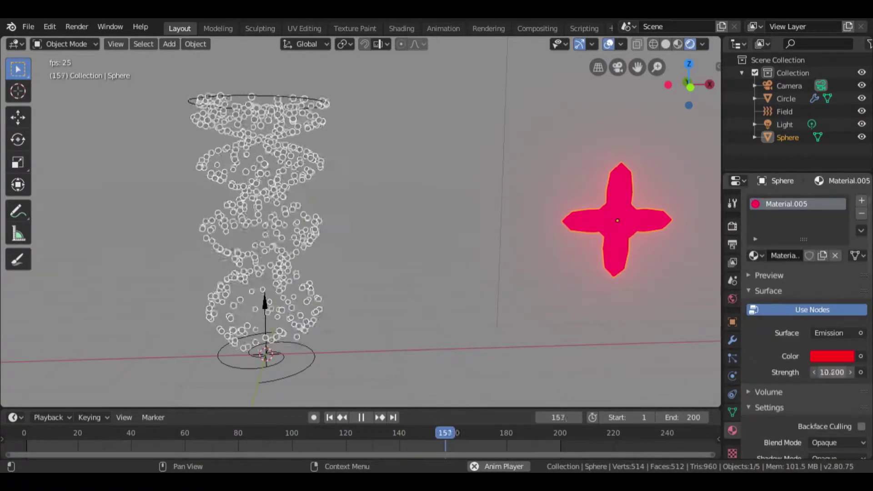
{"action": "mouse_move", "coordinate": [832, 372]}
{"action": "left_mouse_down"}
{"action": "mouse_move", "coordinate": [855, 373]}
{"action": "mouse_move", "coordinate": [822, 373]}
{"action": "mouse_move", "coordinate": [832, 373]}
{"action": "left_mouse_up"}
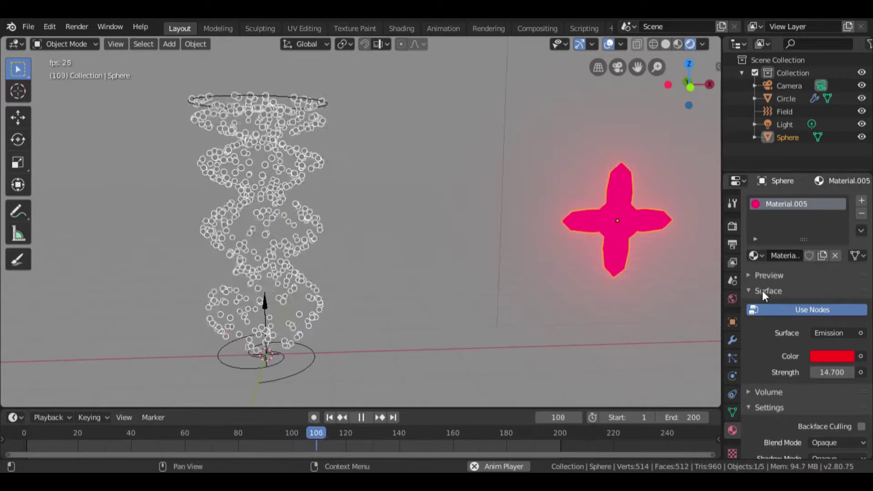
{"action": "key", "text": "s"}
{"action": "left_click", "coordinate": [636, 223]}
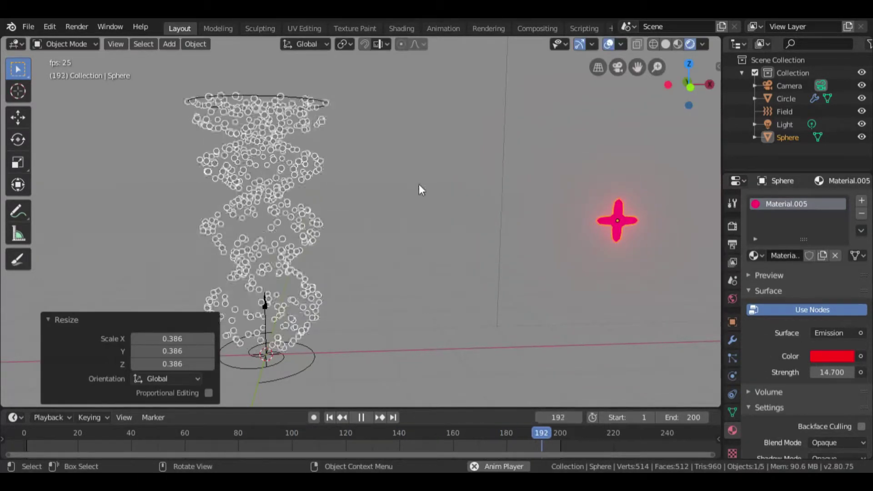
Set the circle emitter's particles to render as Object instead of Halo
{"action": "left_click", "coordinate": [267, 99]}
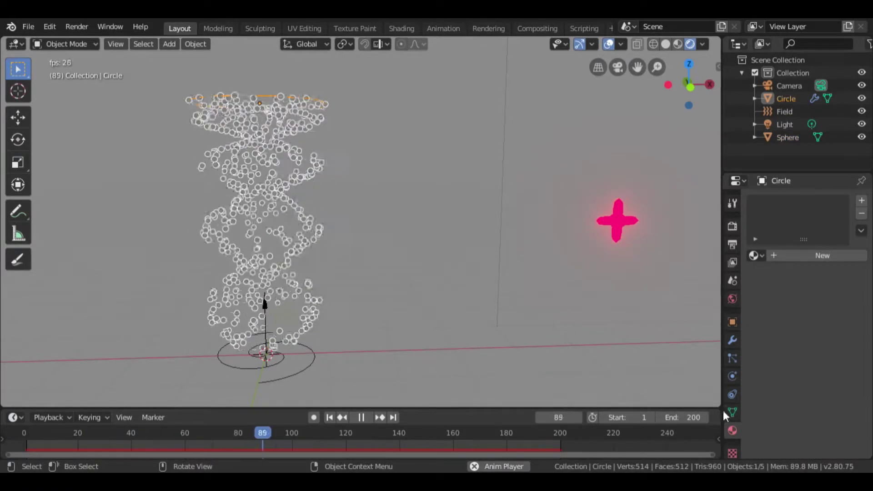
{"action": "left_click", "coordinate": [733, 376]}
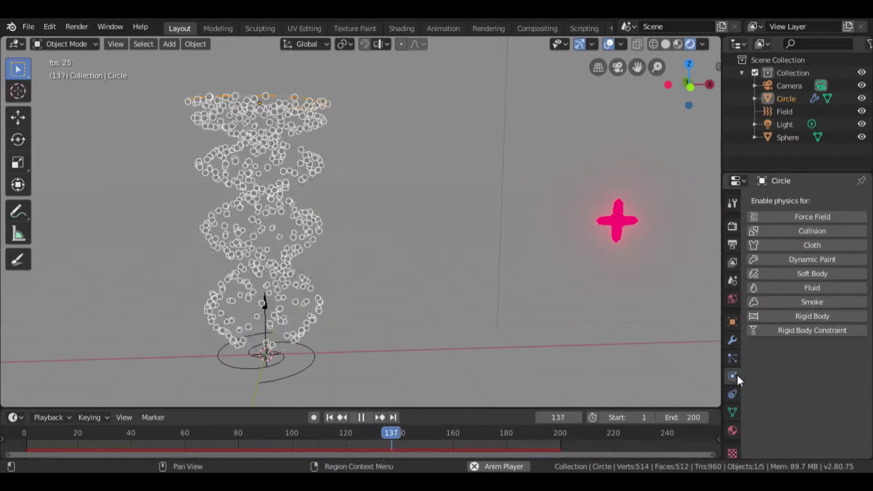
{"action": "left_click", "coordinate": [733, 360]}
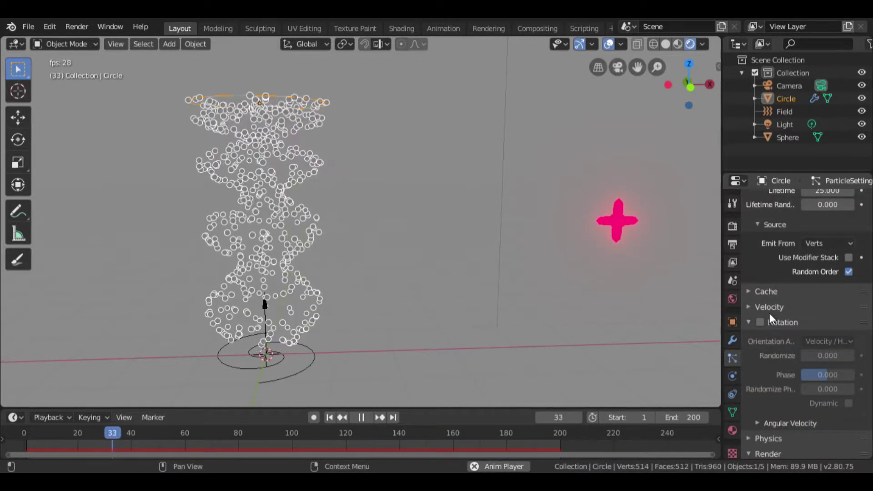
{"action": "scroll", "coordinate": [778, 323], "scroll_direction": "down", "scroll_amount": 4}
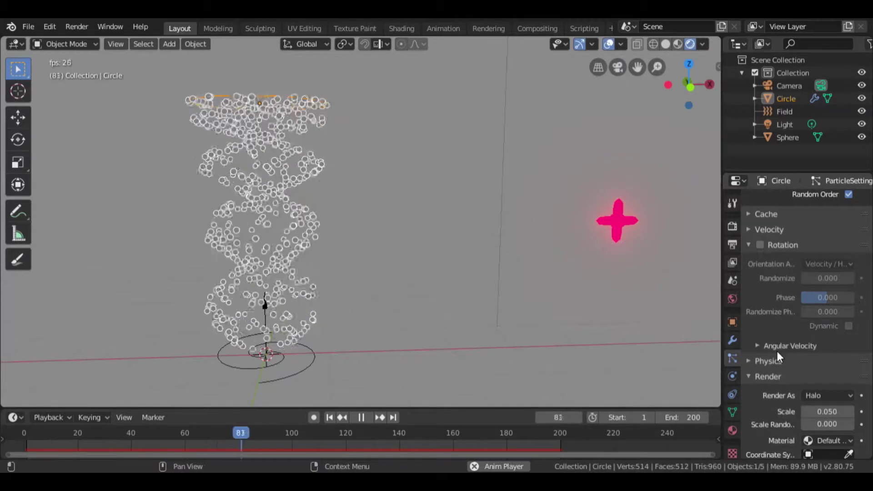
{"action": "scroll", "coordinate": [777, 351], "scroll_direction": "down", "scroll_amount": 1}
{"action": "left_click", "coordinate": [767, 349]}
{"action": "left_click", "coordinate": [773, 350]}
{"action": "scroll", "coordinate": [771, 350], "scroll_direction": "down", "scroll_amount": 4}
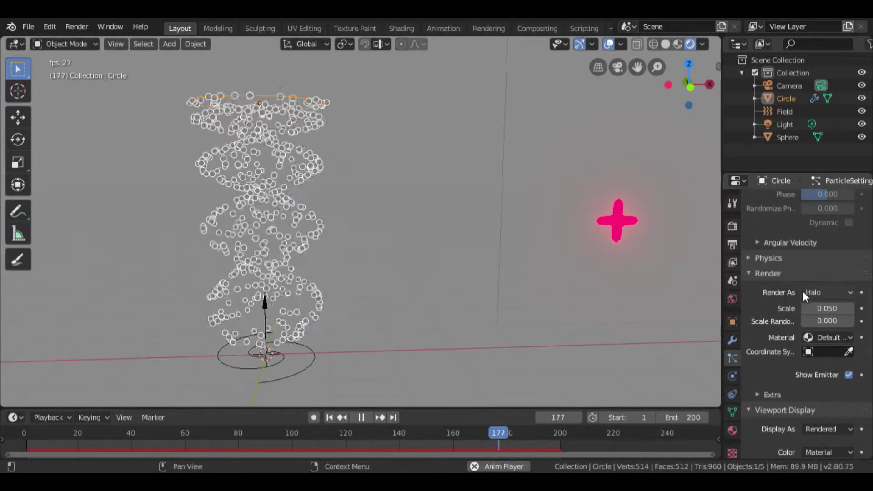
{"action": "left_click", "coordinate": [817, 292]}
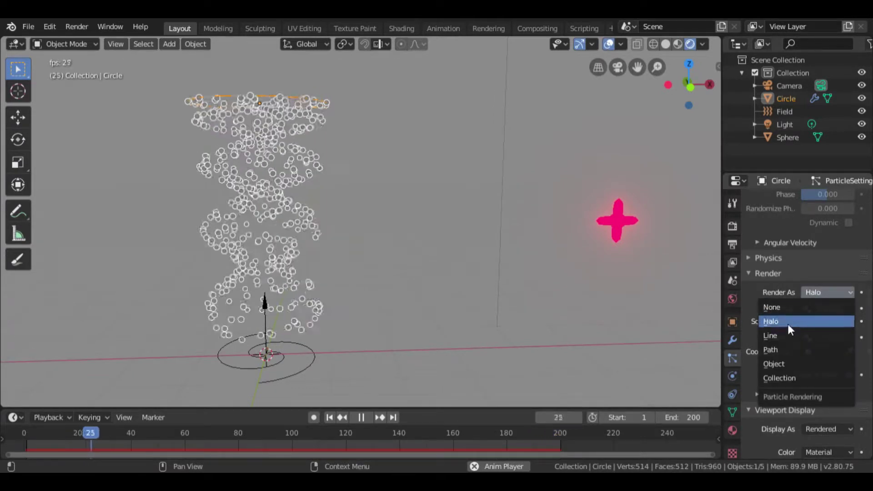
{"action": "left_click", "coordinate": [785, 364]}
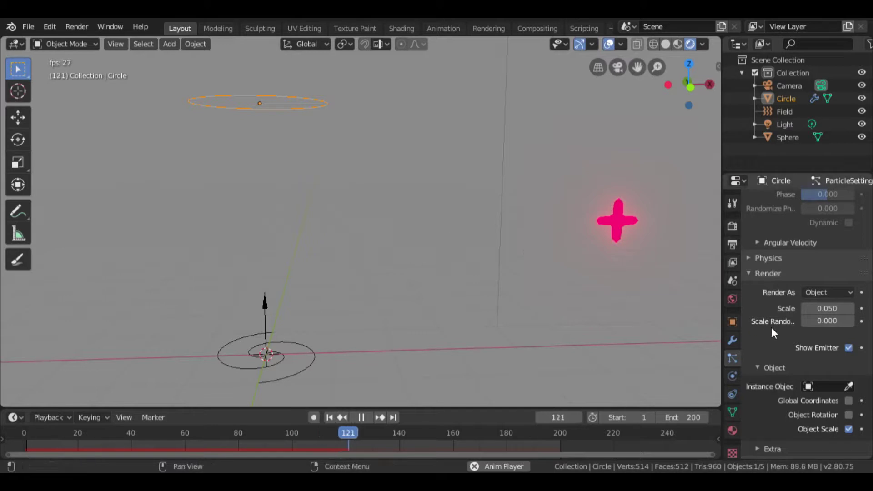
Assign the spiked sphere as the instance object for the circle's particles
{"action": "left_click", "coordinate": [836, 387]}
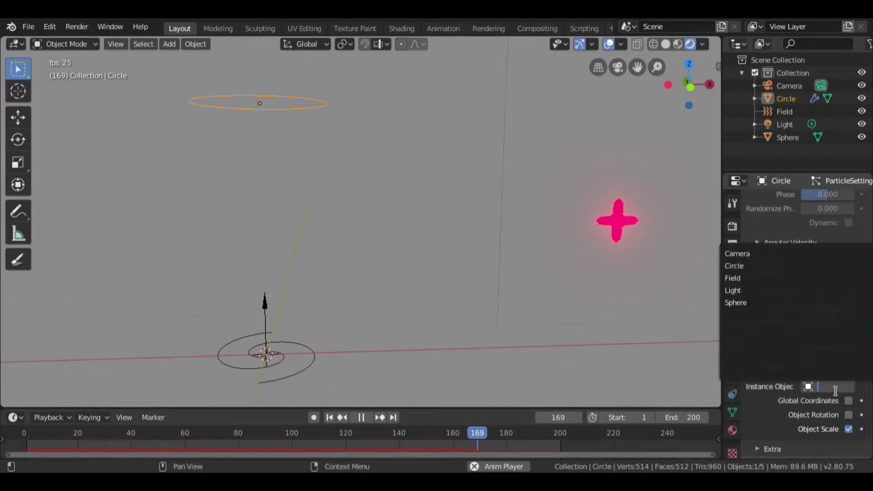
{"action": "left_click", "coordinate": [771, 429]}
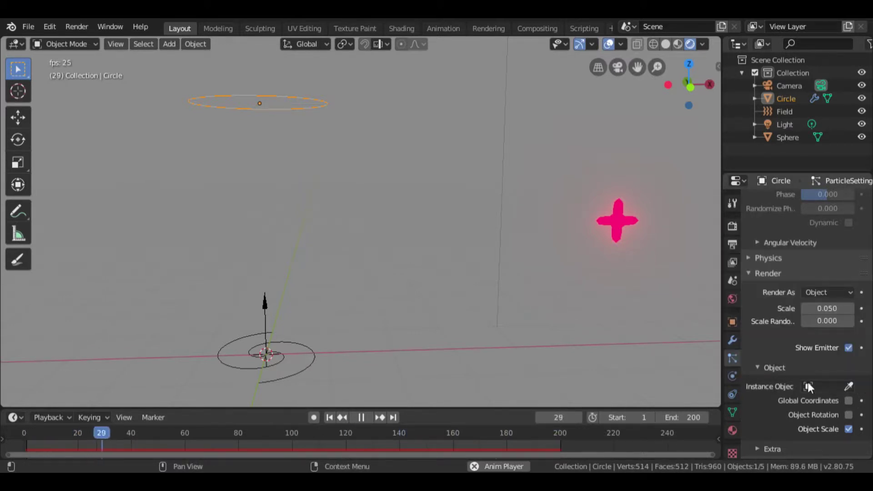
{"action": "left_click", "coordinate": [849, 386]}
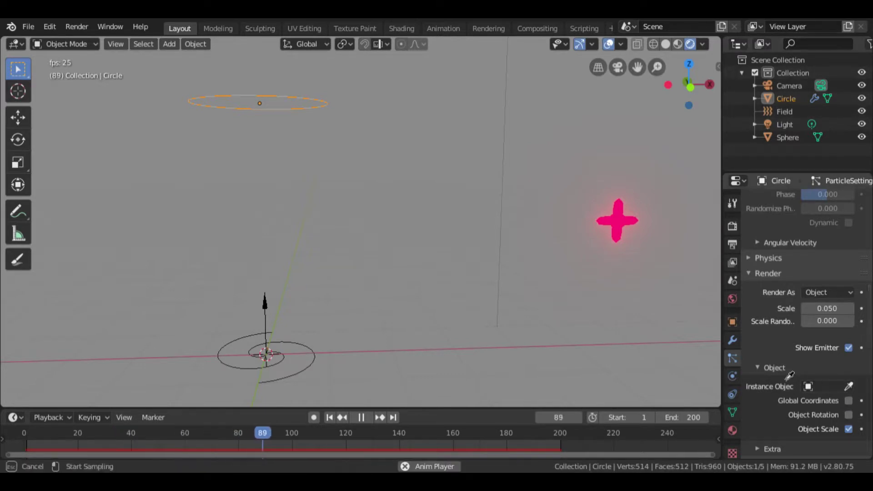
{"action": "left_click", "coordinate": [623, 221]}
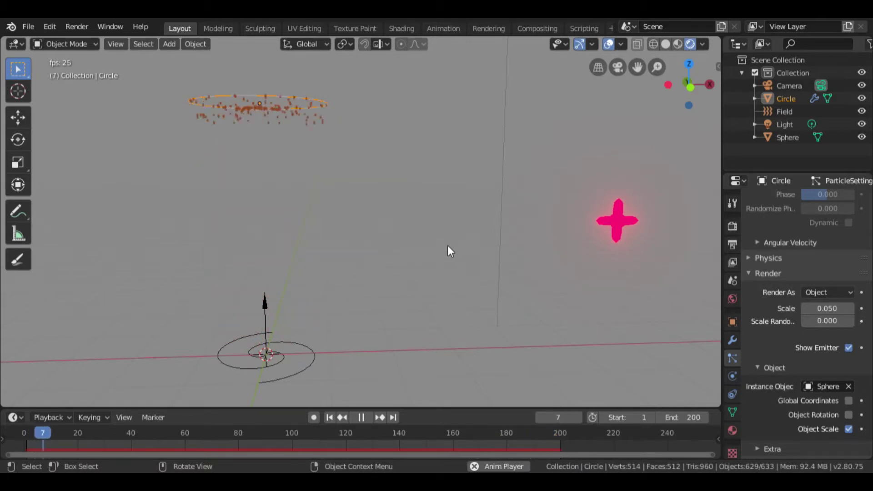
Darken the world background color to black
{"action": "left_click", "coordinate": [733, 298]}
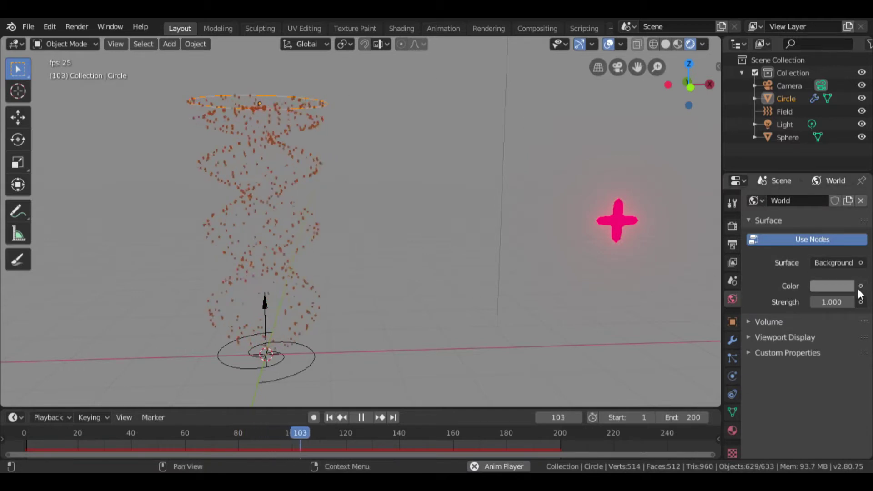
{"action": "left_click", "coordinate": [838, 286]}
{"action": "left_click_drag", "start_coordinate": [842, 175], "coordinate": [844, 195]}
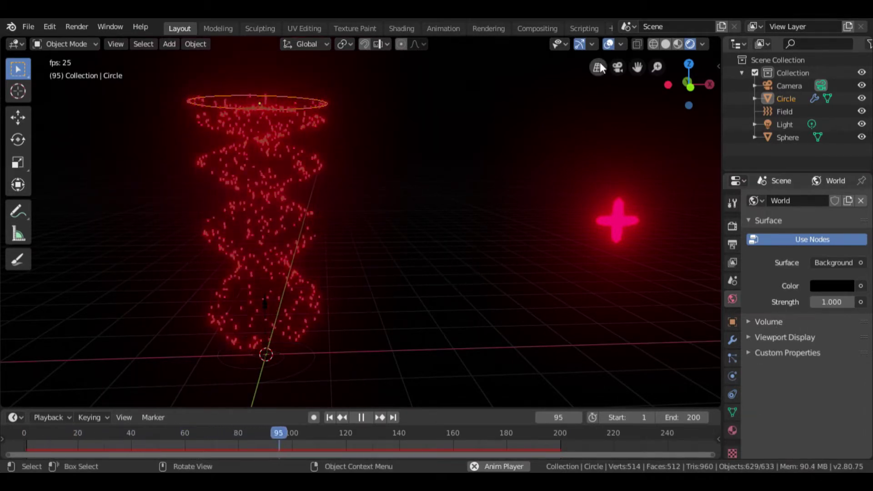
Hide the viewport overlays to examine the glowing particle swirl up close, and restore them
{"action": "left_click", "coordinate": [607, 42]}
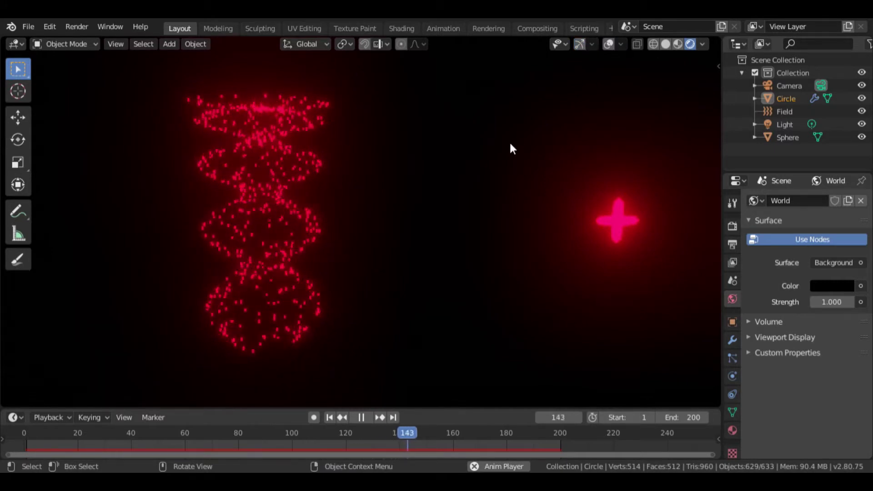
{"action": "key", "text": "shift+grave"}
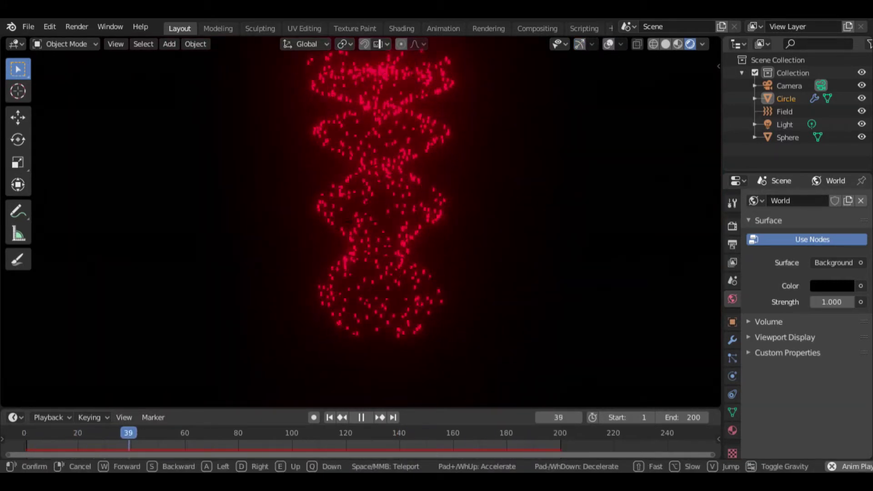
{"action": "left_click", "coordinate": [427, 237]}
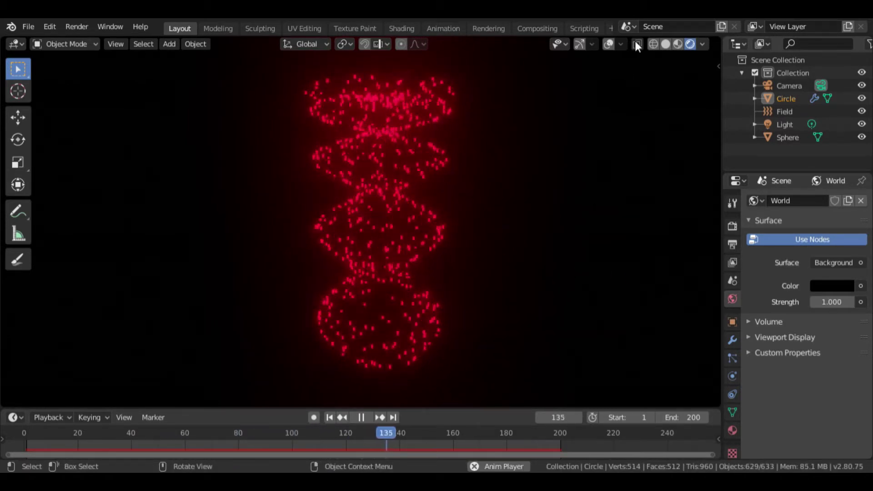
{"action": "left_click", "coordinate": [609, 44]}
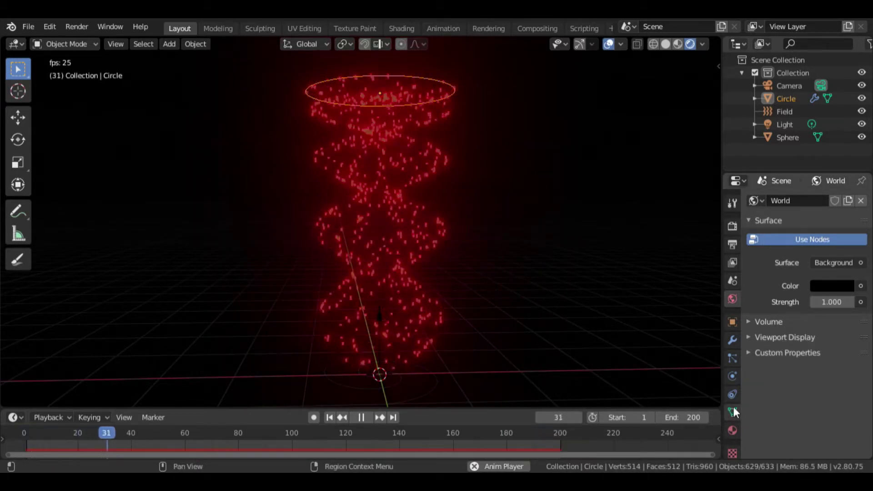
Set the circle emitter's particle number to 5000
{"action": "left_click", "coordinate": [733, 358]}
{"action": "scroll", "coordinate": [800, 314], "scroll_direction": "up", "scroll_amount": 8}
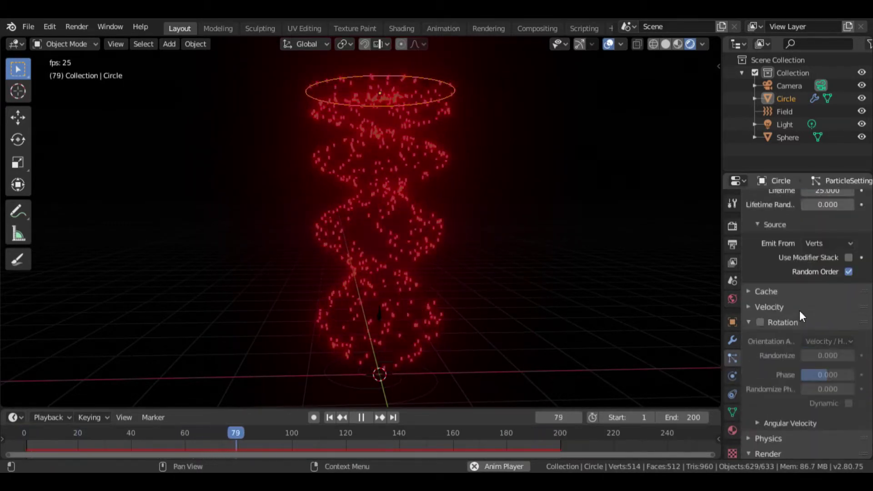
{"action": "scroll", "coordinate": [799, 310], "scroll_direction": "up", "scroll_amount": 8}
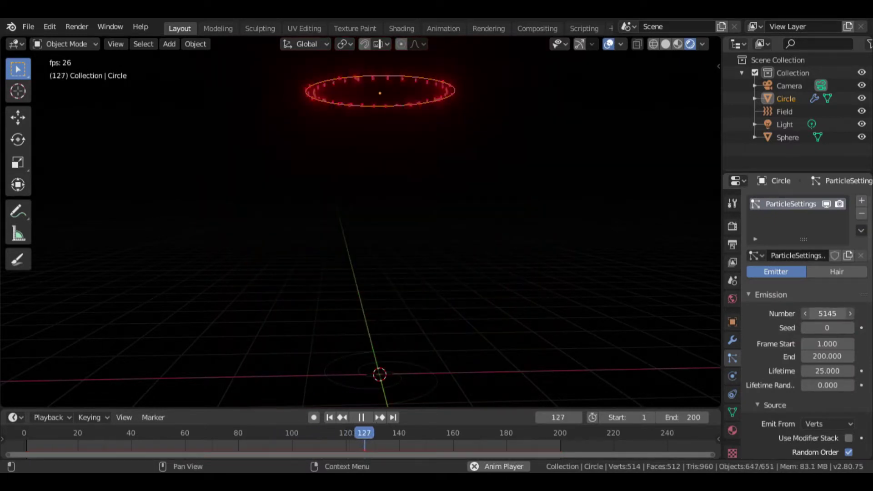
{"action": "left_click", "coordinate": [827, 313]}
{"action": "type", "text": "5000"}
{"action": "key", "text": "Return"}
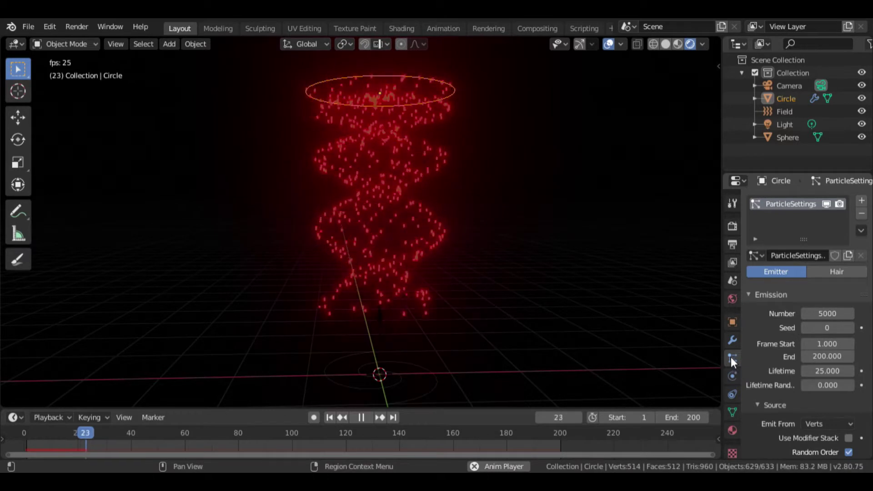
Try a higher strength of 23.7 on the vortex force field
{"action": "left_click", "coordinate": [376, 370]}
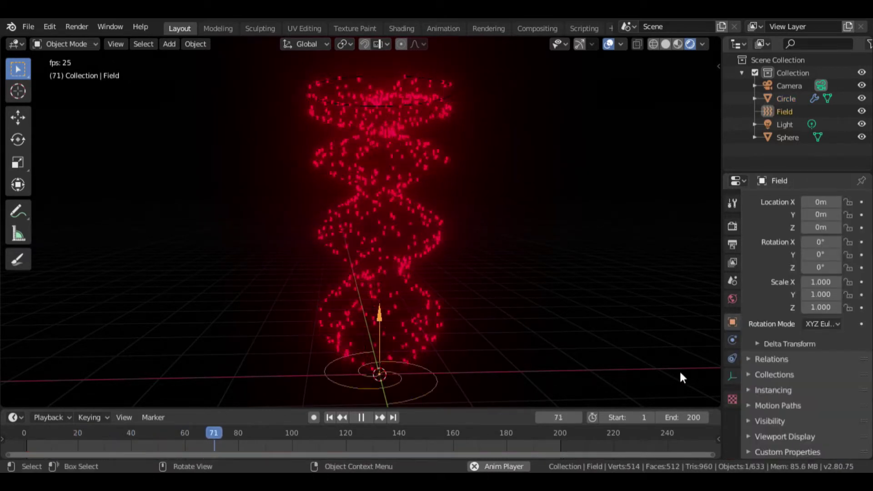
{"action": "left_click", "coordinate": [732, 340]}
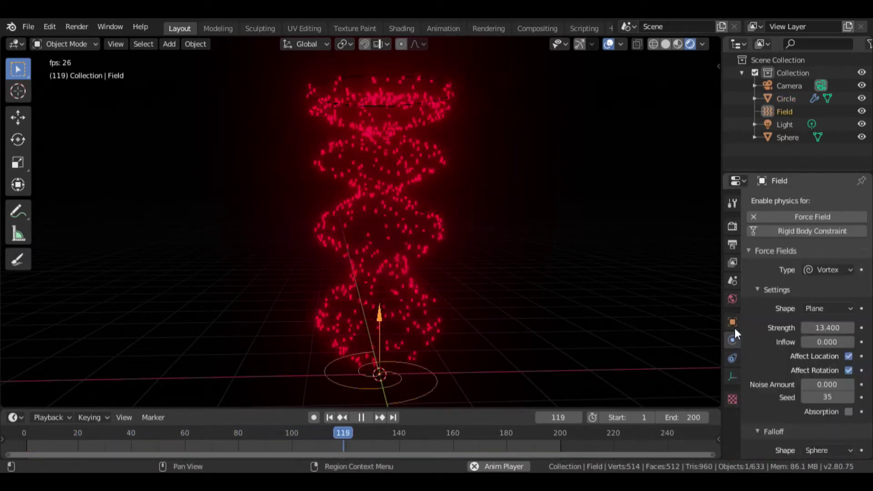
{"action": "mouse_move", "coordinate": [828, 328]}
{"action": "left_mouse_down"}
{"action": "mouse_move", "coordinate": [851, 328]}
{"action": "mouse_move", "coordinate": [833, 328]}
{"action": "left_mouse_up"}
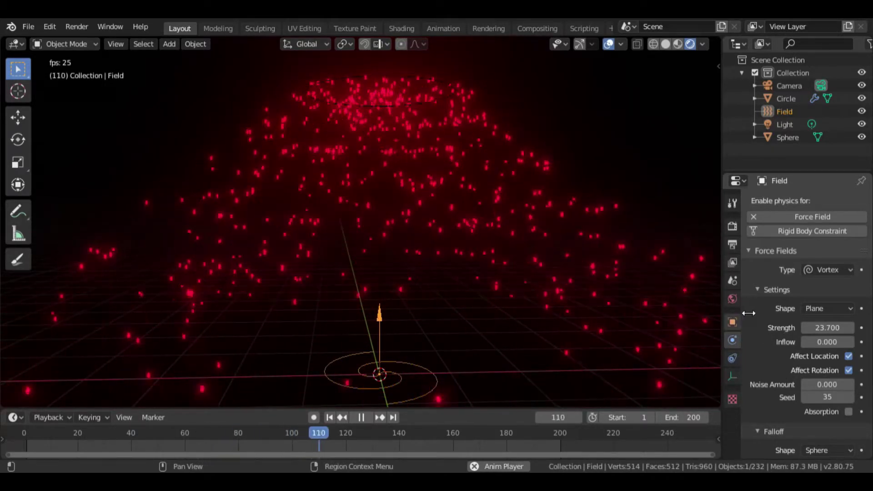
Try a pale pink emission color on the spiked sphere's material
{"action": "left_click", "coordinate": [373, 236]}
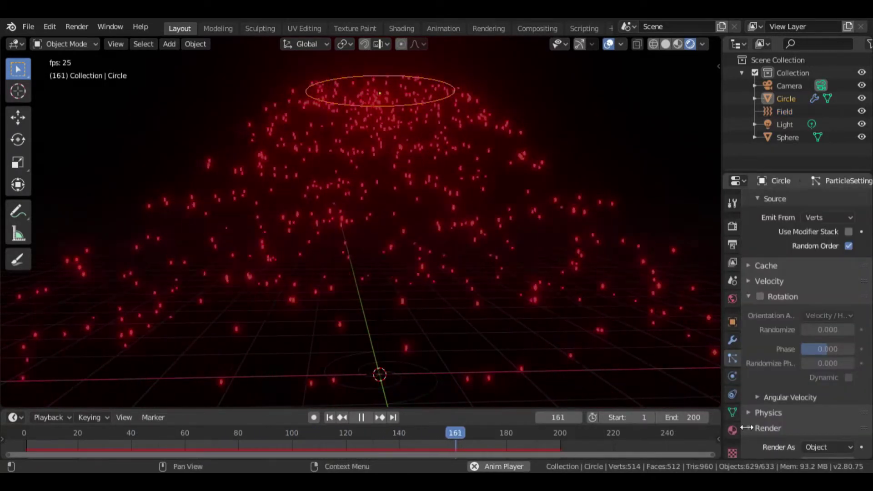
{"action": "left_click", "coordinate": [737, 427]}
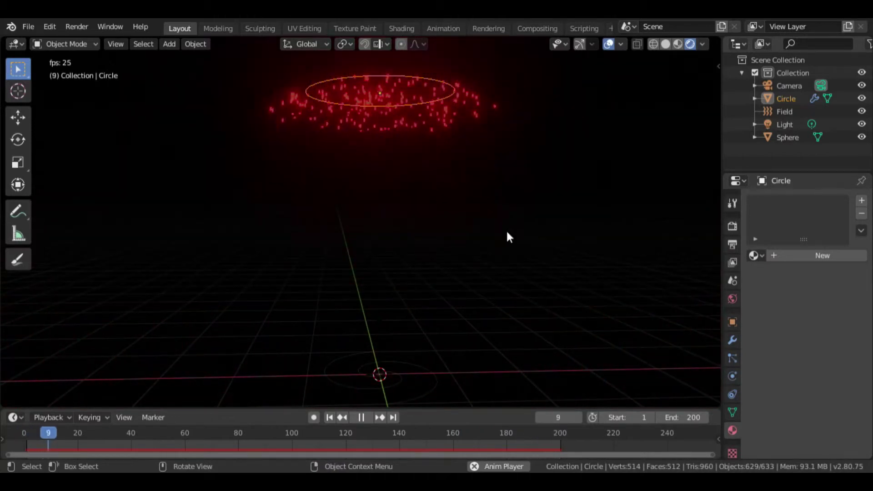
{"action": "scroll", "coordinate": [659, 257], "scroll_direction": "down", "scroll_amount": 4}
{"action": "scroll", "coordinate": [596, 222], "scroll_direction": "up", "scroll_amount": 2}
{"action": "left_click", "coordinate": [647, 222]}
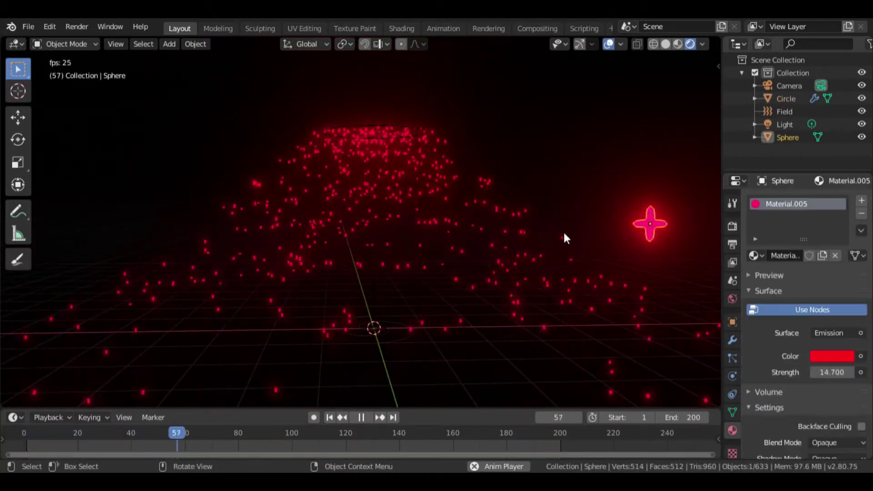
{"action": "scroll", "coordinate": [567, 241], "scroll_direction": "up", "scroll_amount": 2}
{"action": "left_click", "coordinate": [828, 358]}
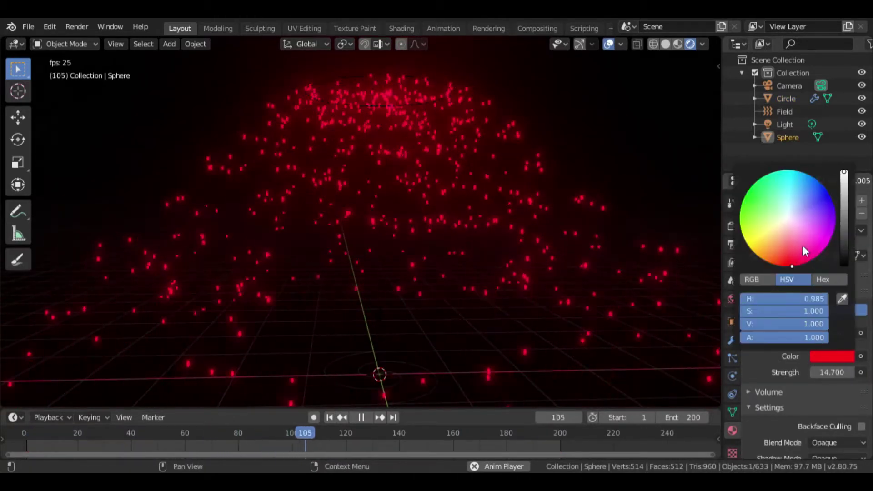
{"action": "left_click_drag", "start_coordinate": [791, 265], "coordinate": [790, 223]}
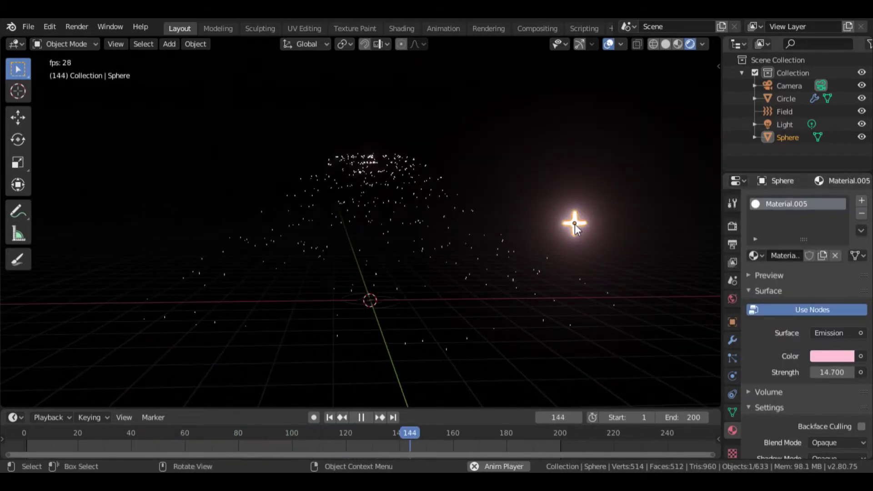
Set the emission color of the spiked sphere's material to a bright blue
{"action": "scroll", "coordinate": [575, 225], "scroll_direction": "up", "scroll_amount": 2}
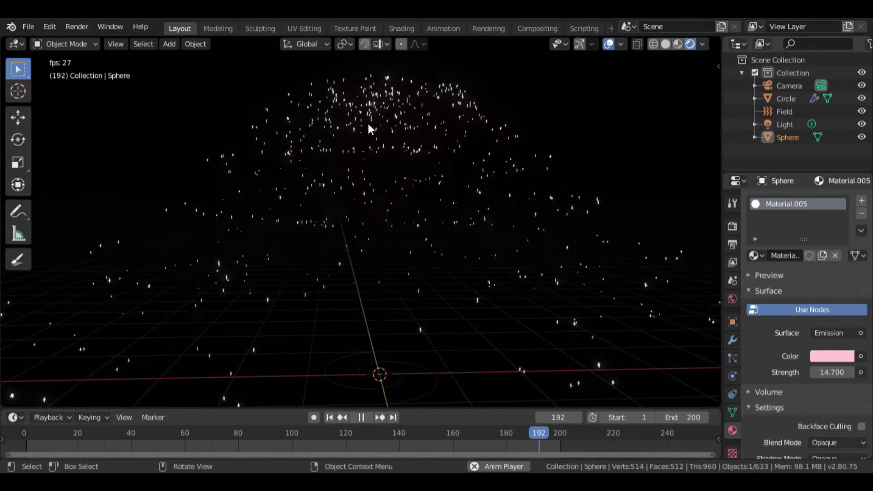
{"action": "left_click", "coordinate": [368, 124]}
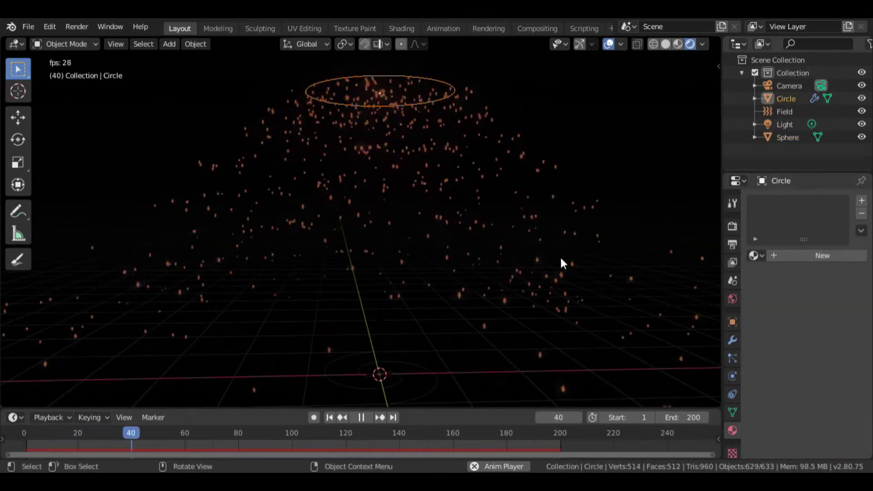
{"action": "scroll", "coordinate": [564, 262], "scroll_direction": "down", "scroll_amount": 2}
{"action": "left_click", "coordinate": [577, 224]}
{"action": "scroll", "coordinate": [564, 268], "scroll_direction": "up", "scroll_amount": 1}
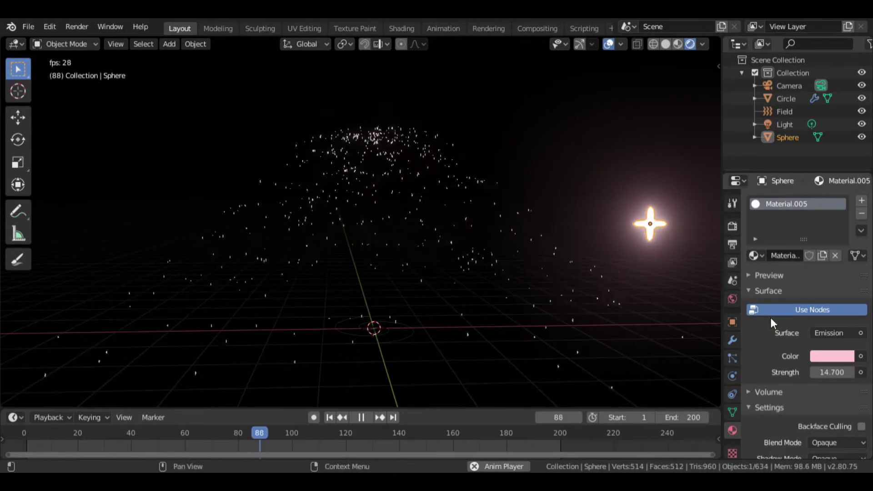
{"action": "left_click", "coordinate": [828, 356]}
{"action": "left_click_drag", "start_coordinate": [796, 244], "coordinate": [806, 181]}
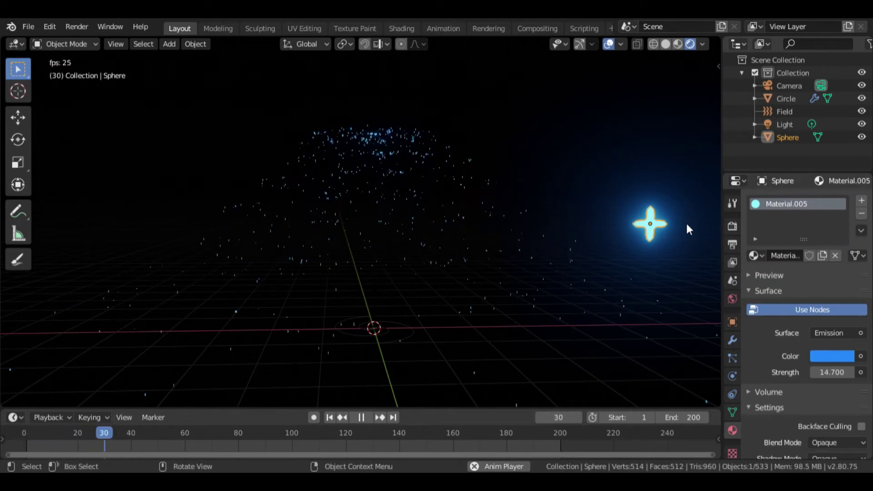
Set the vortex field's strength to 12.6 and look through the force field types that can be added
{"action": "left_click", "coordinate": [396, 337]}
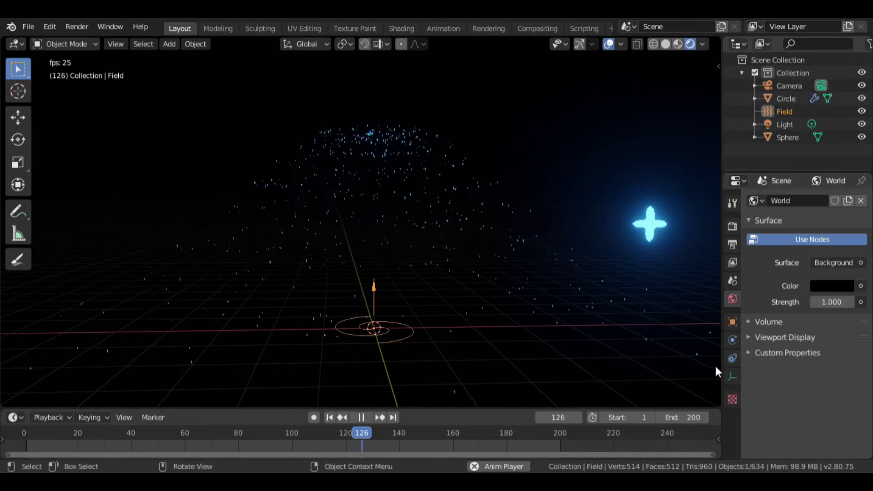
{"action": "left_click", "coordinate": [732, 340]}
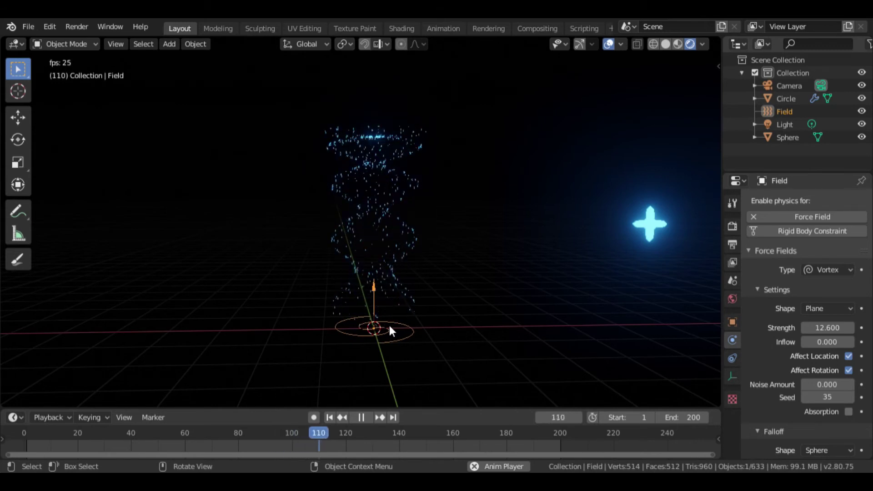
{"action": "key", "text": "shift+a"}
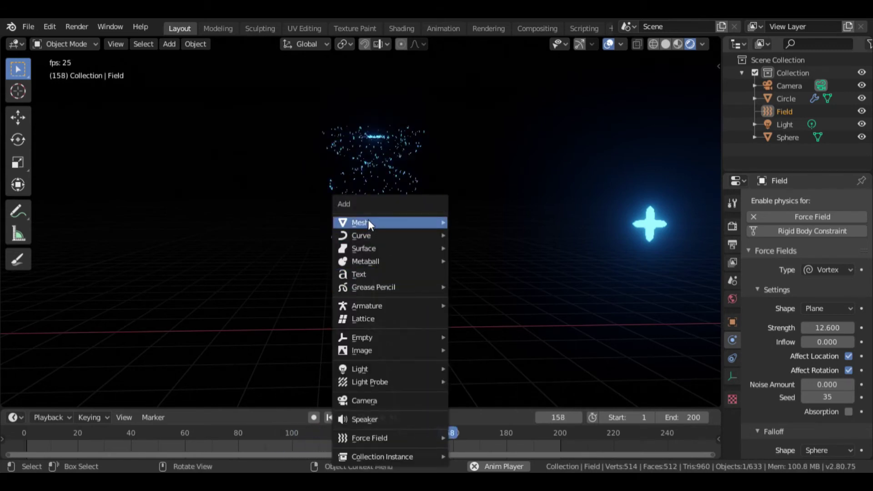
{"action": "mouse_move", "coordinate": [384, 436]}
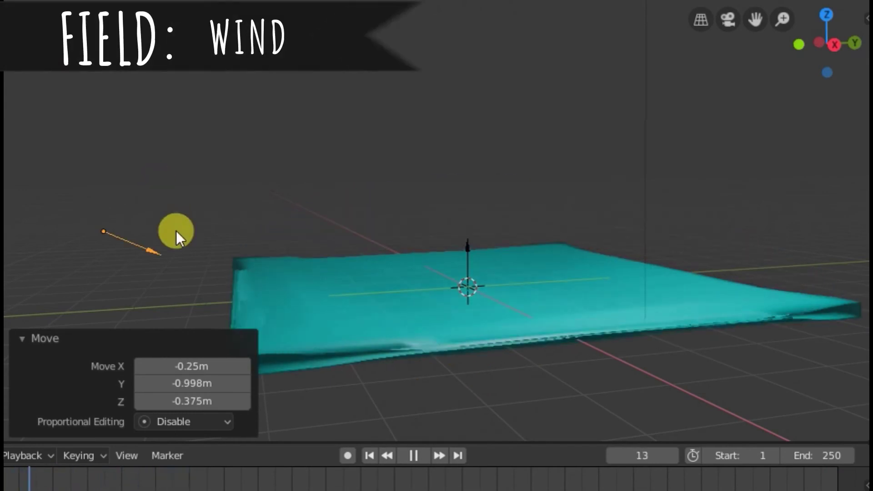
Reposition the wind, vortex and curve guide force fields around the teal cloth to test their influence
{"action": "key", "text": "r"}
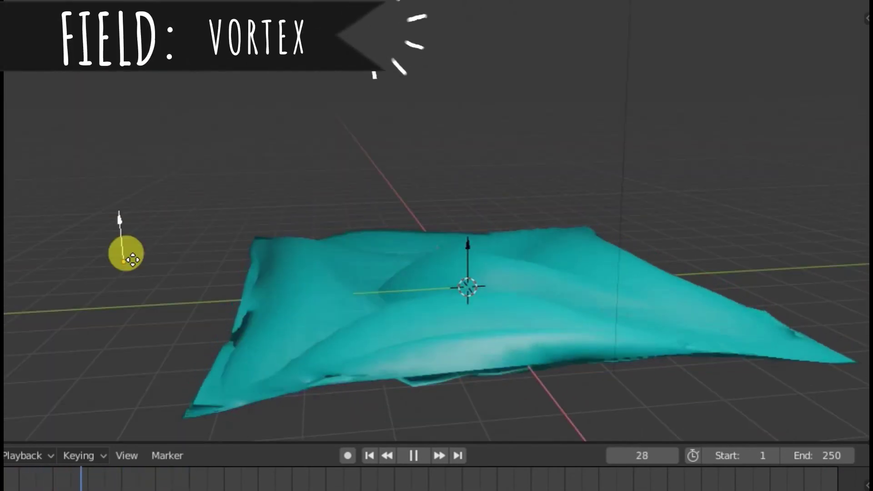
{"action": "key", "text": "g"}
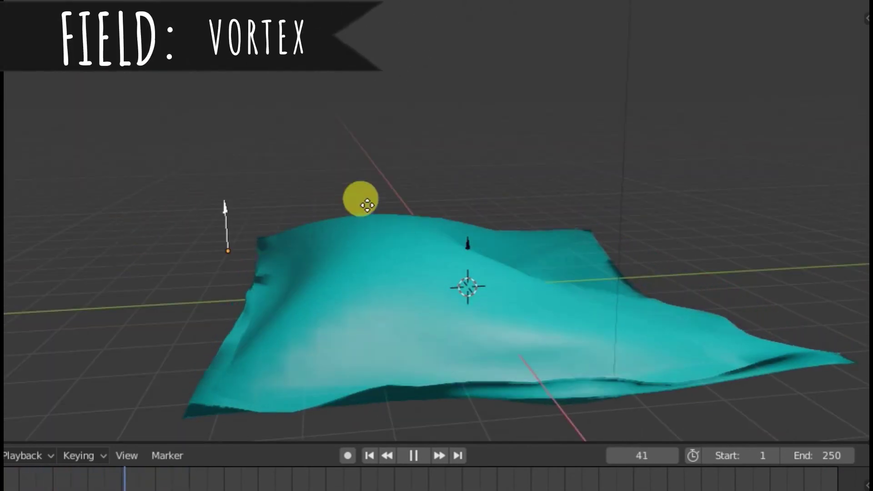
{"action": "left_click", "coordinate": [471, 157]}
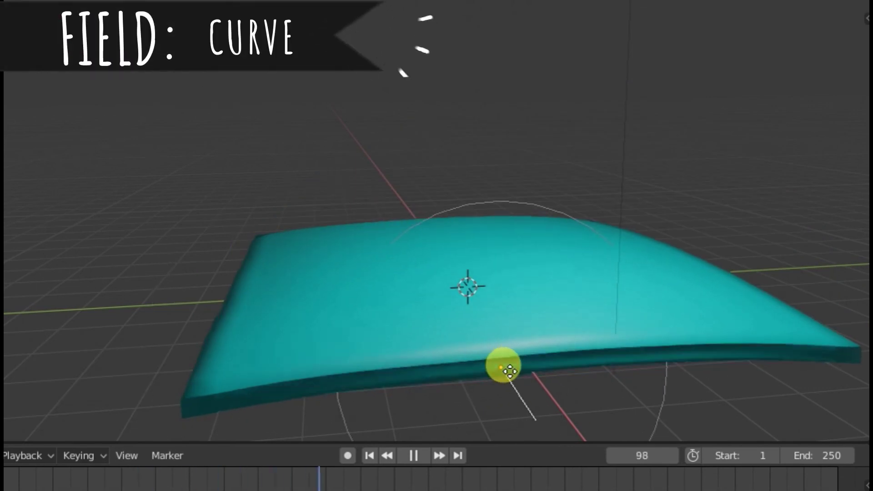
{"action": "left_click", "coordinate": [511, 220]}
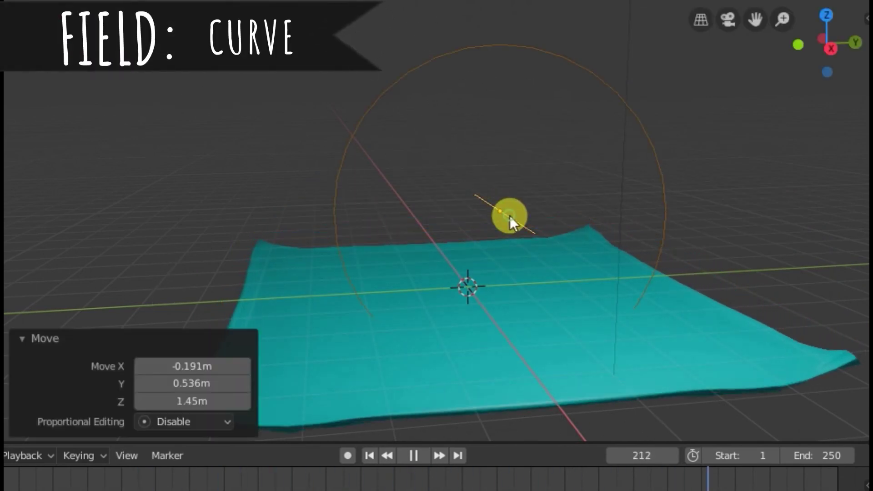